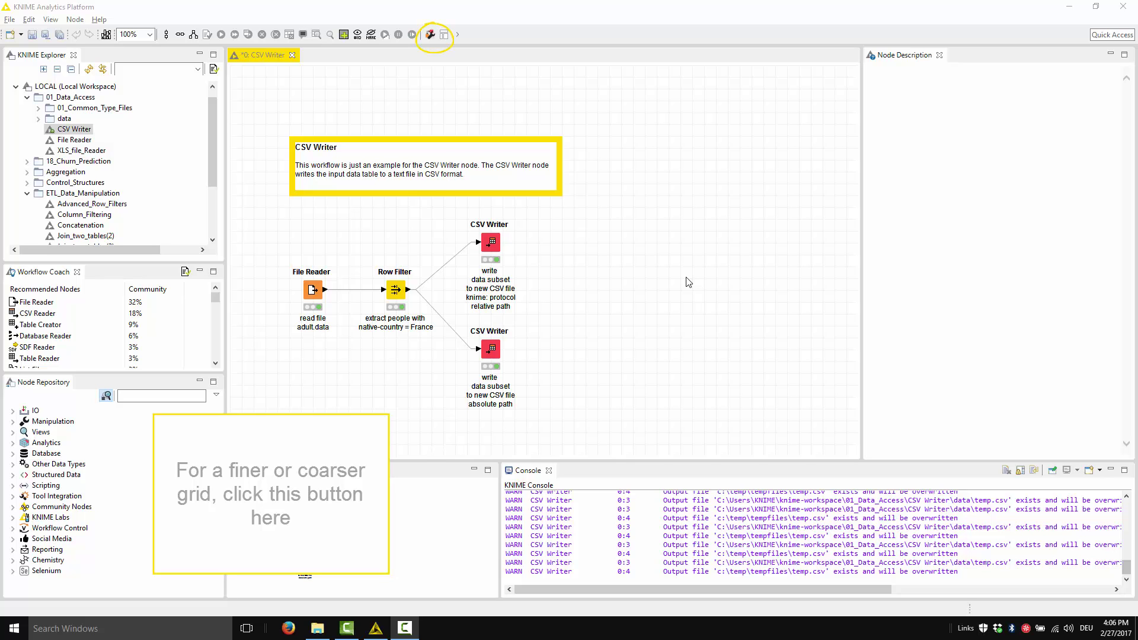
- In Workflow Editor Settings, change the grid's horizontal and vertical spacing from 20 to 10
click(430, 34)
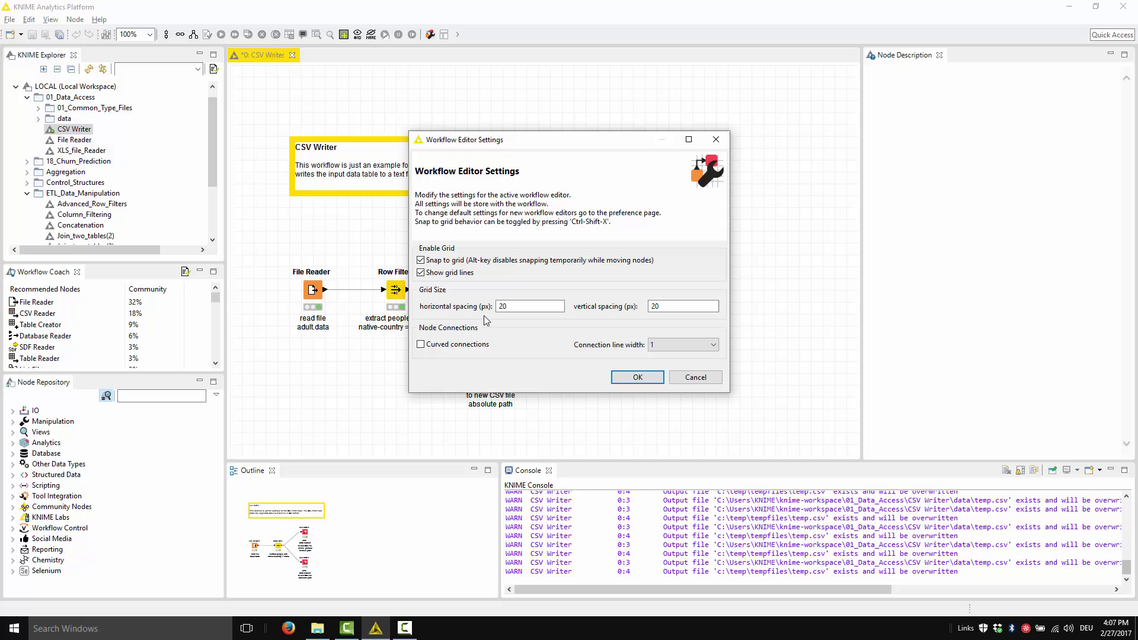
click(514, 303)
drag(514, 304, 474, 302)
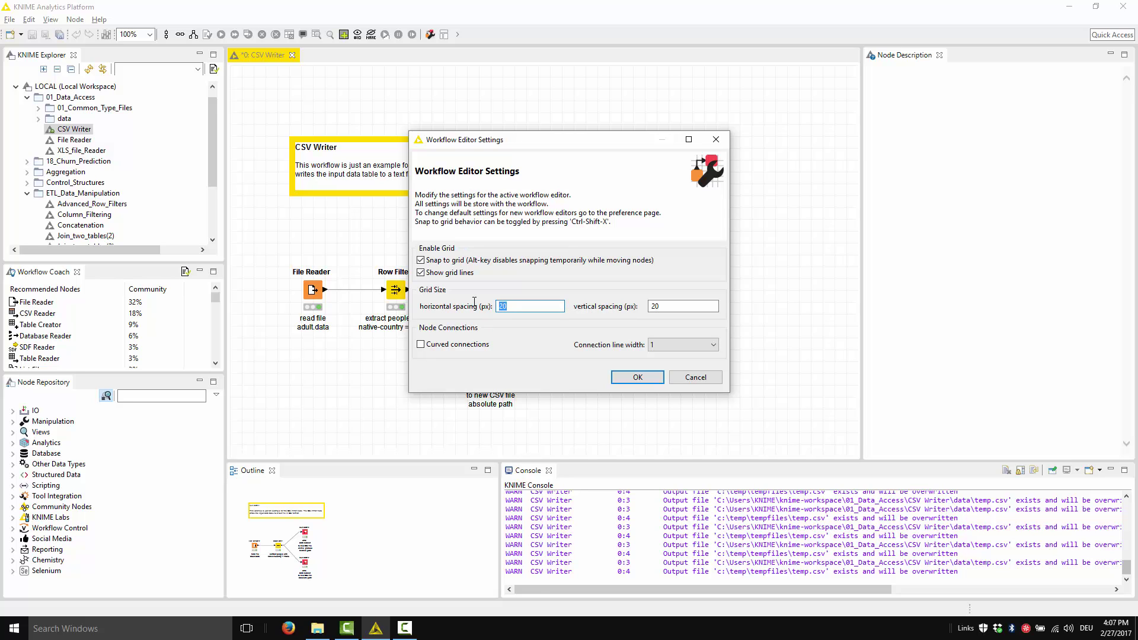
text(10)
key(Tab)
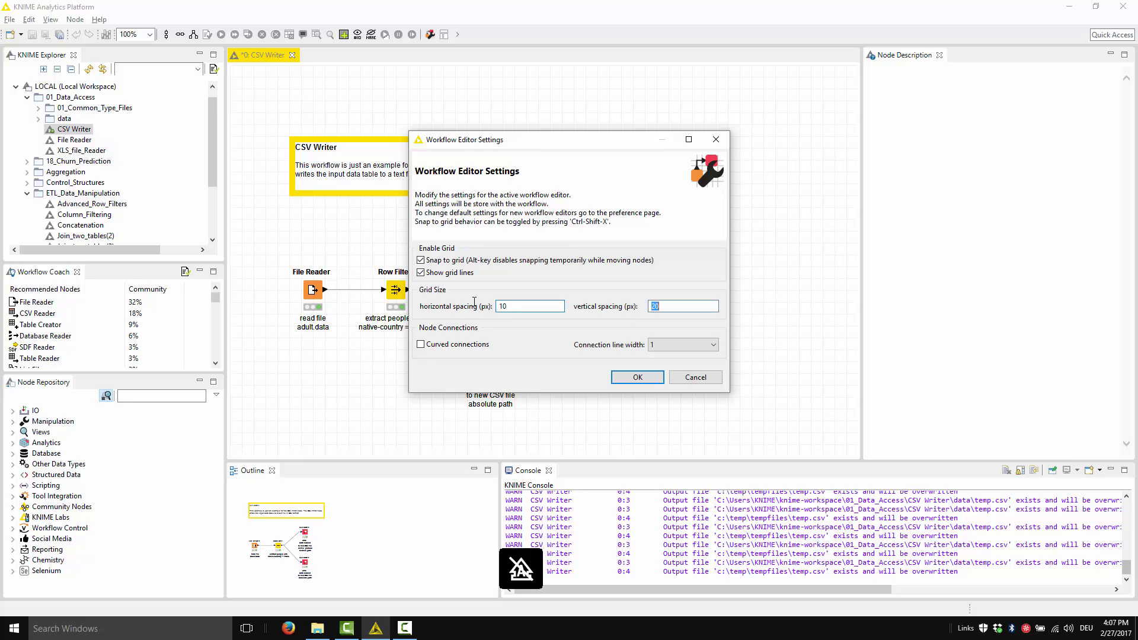
text(10)
- Confirm the 10 px grid, then reopen the editor settings and set connection line width to 3
click(637, 377)
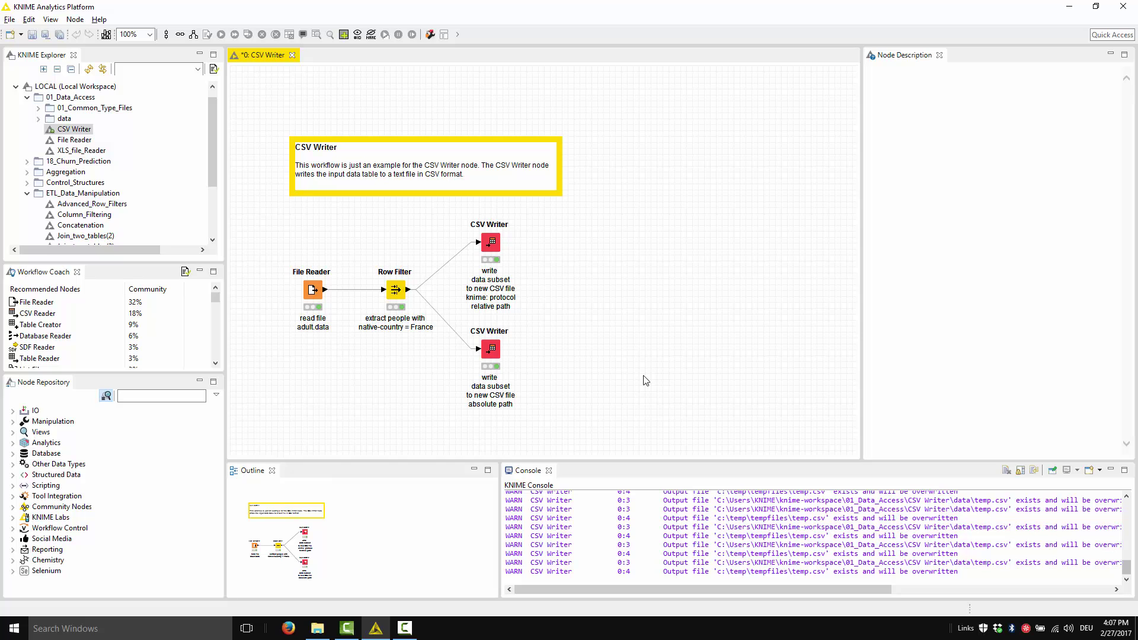
click(430, 34)
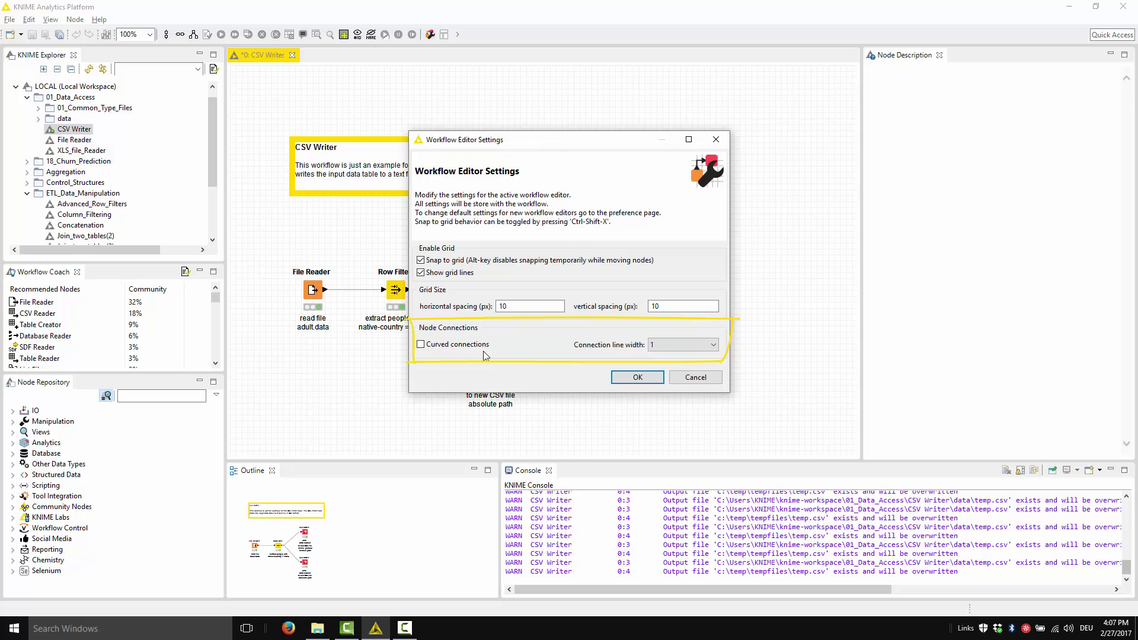
click(660, 346)
click(662, 375)
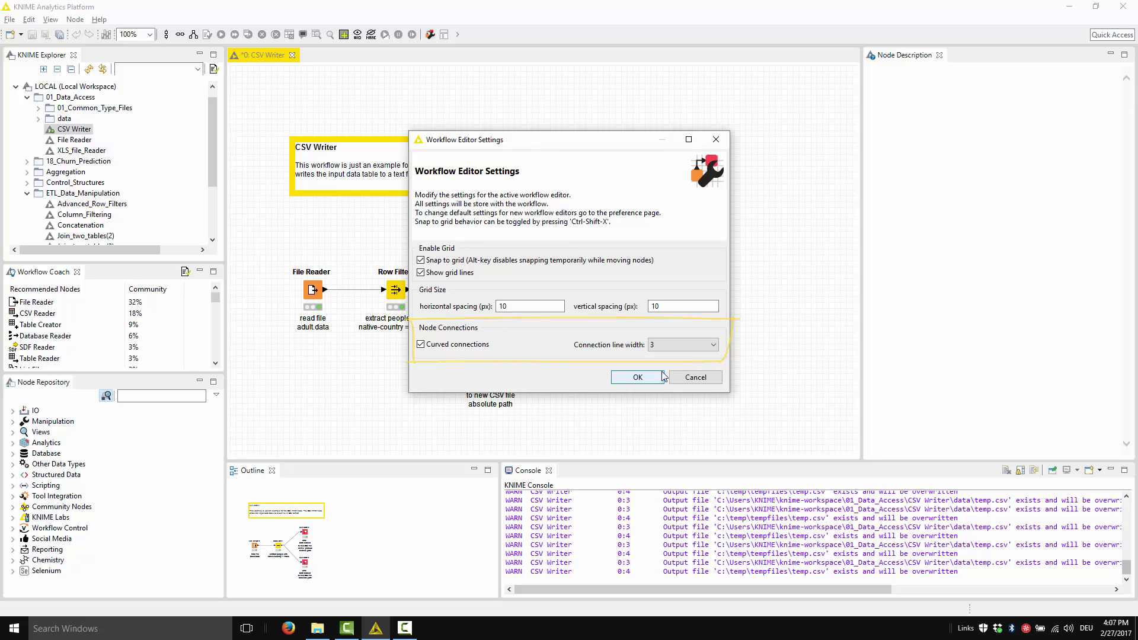
- Confirm the editor settings so the CSV Writer workflow draws curved, width-3 connections
click(626, 380)
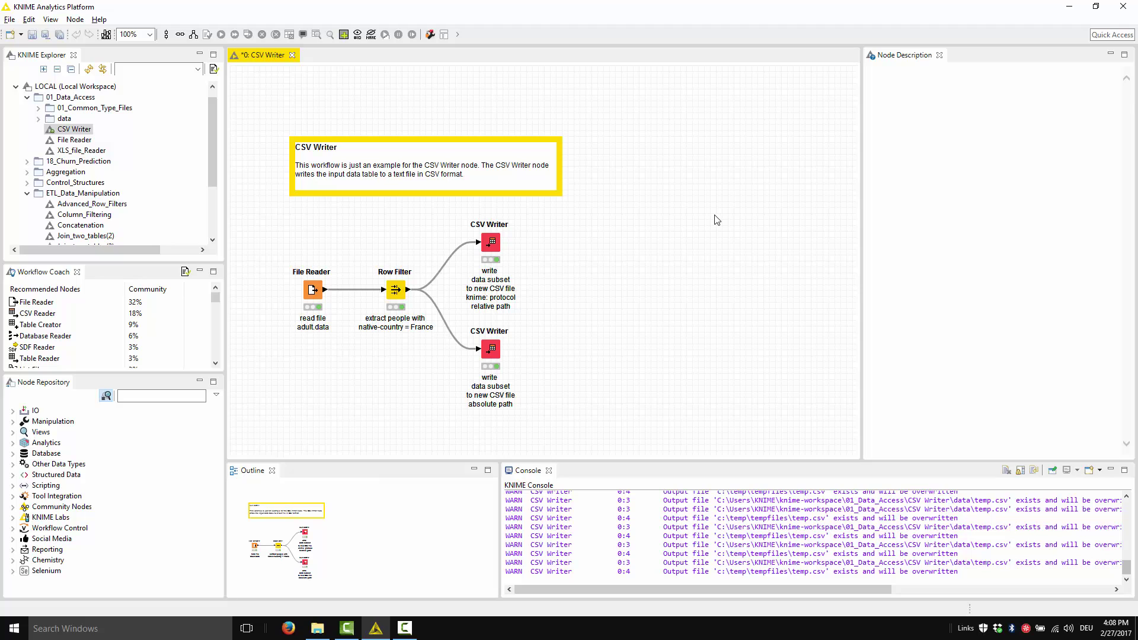
- Open the knime.log file from the View menu, then bring the View menu up again
click(50, 20)
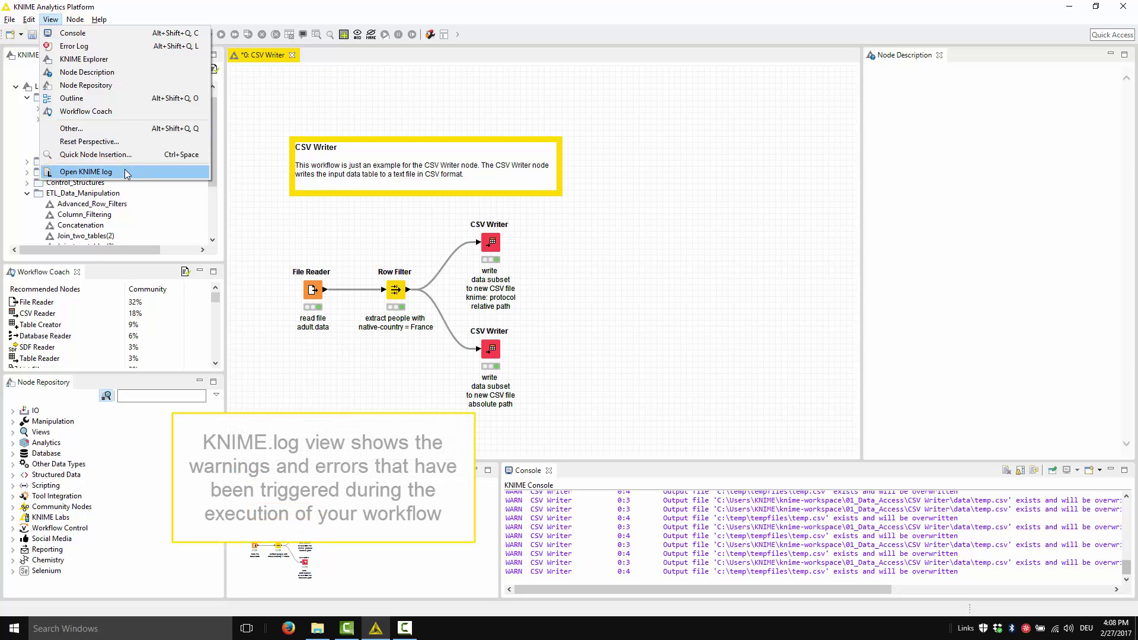
click(126, 172)
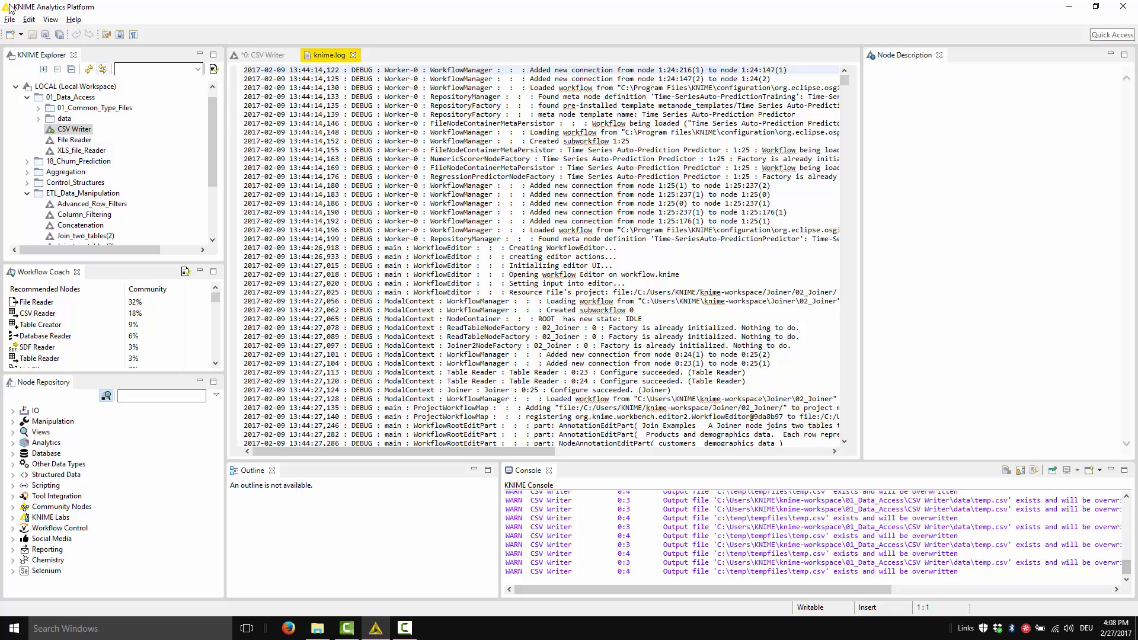
click(51, 20)
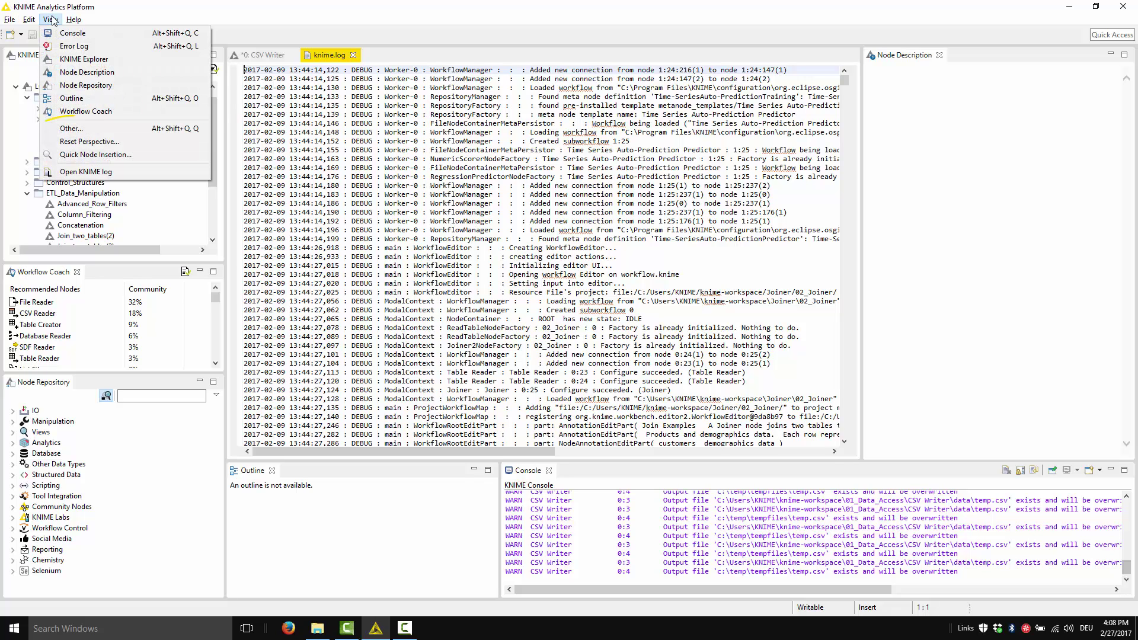
- In Show View, browse KNIME Views (Licenses, Server History, Server Recycle Bin, Node Monitor) and select Node Comparison
click(112, 128)
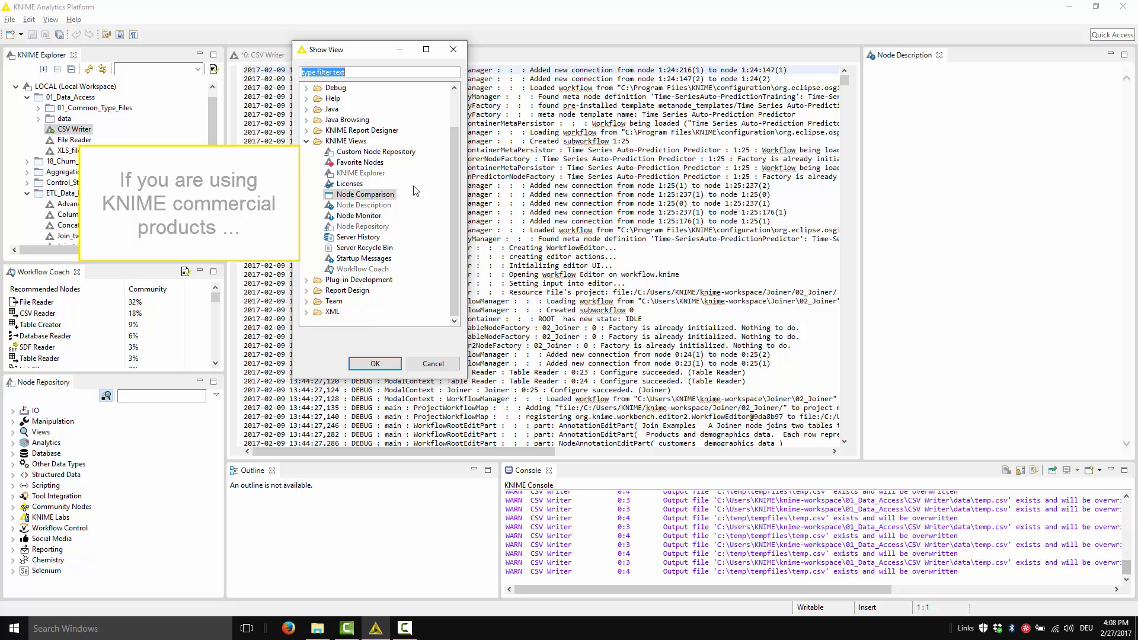
click(359, 185)
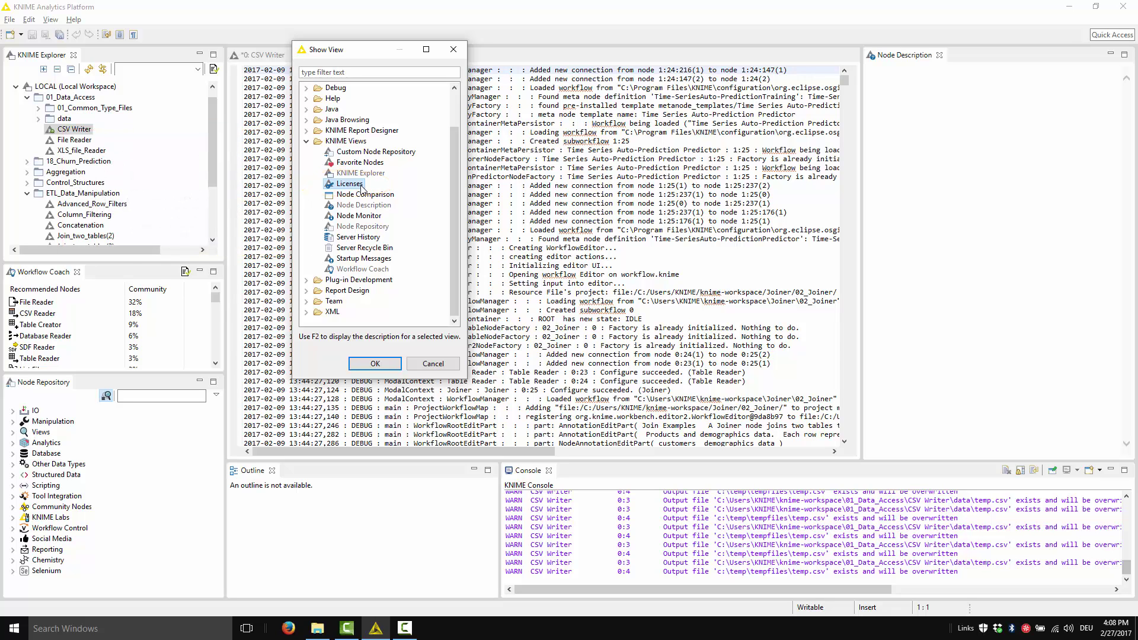
click(375, 238)
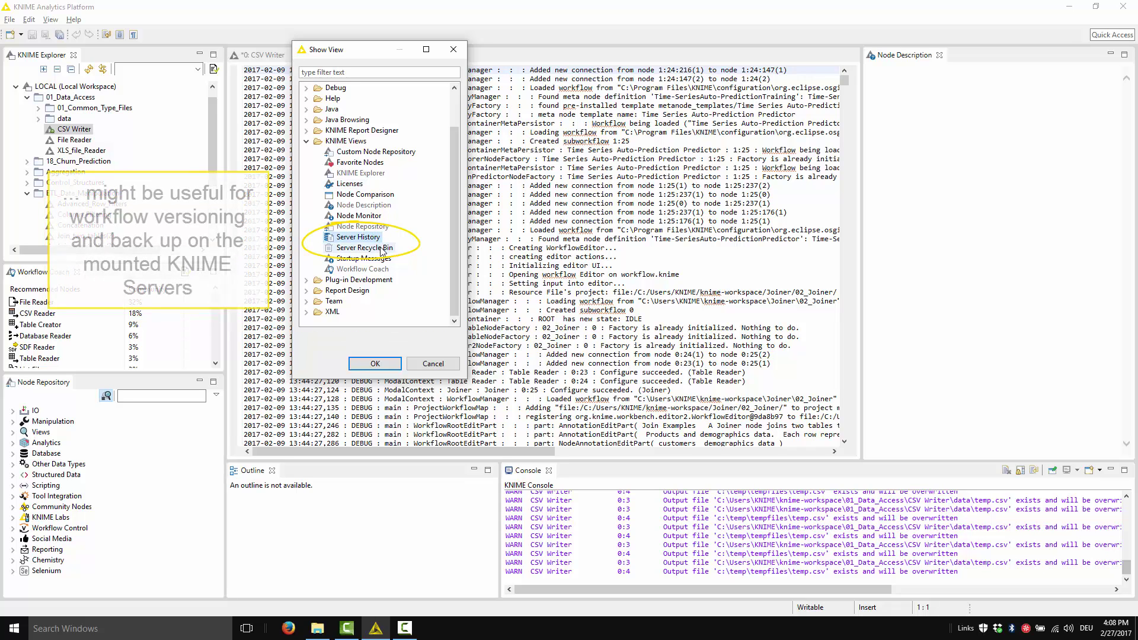
click(384, 249)
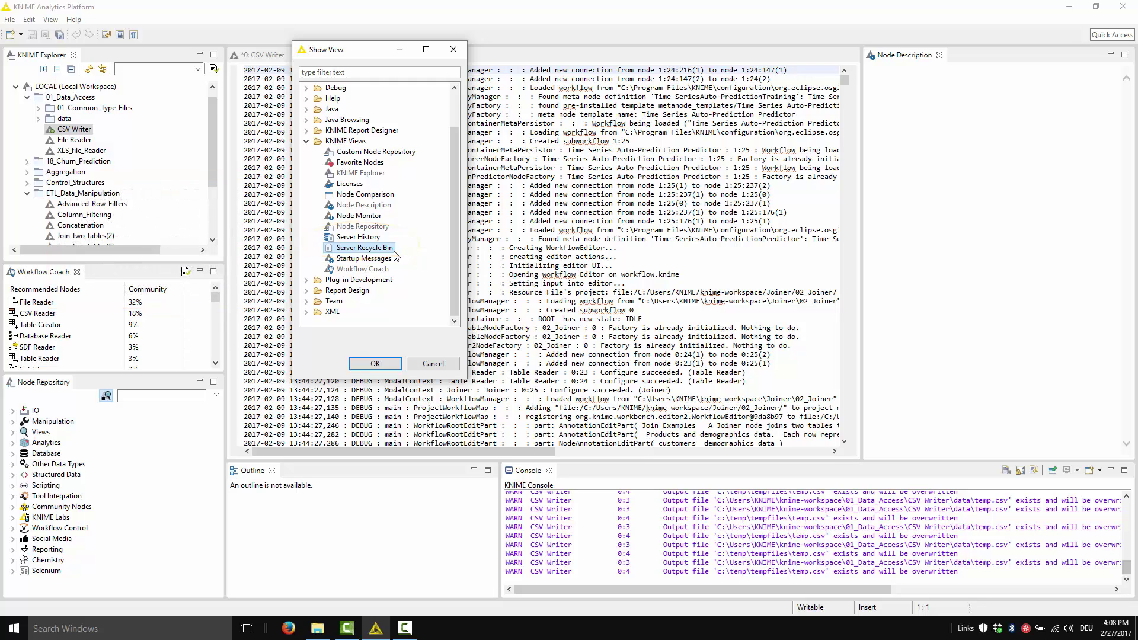
click(382, 219)
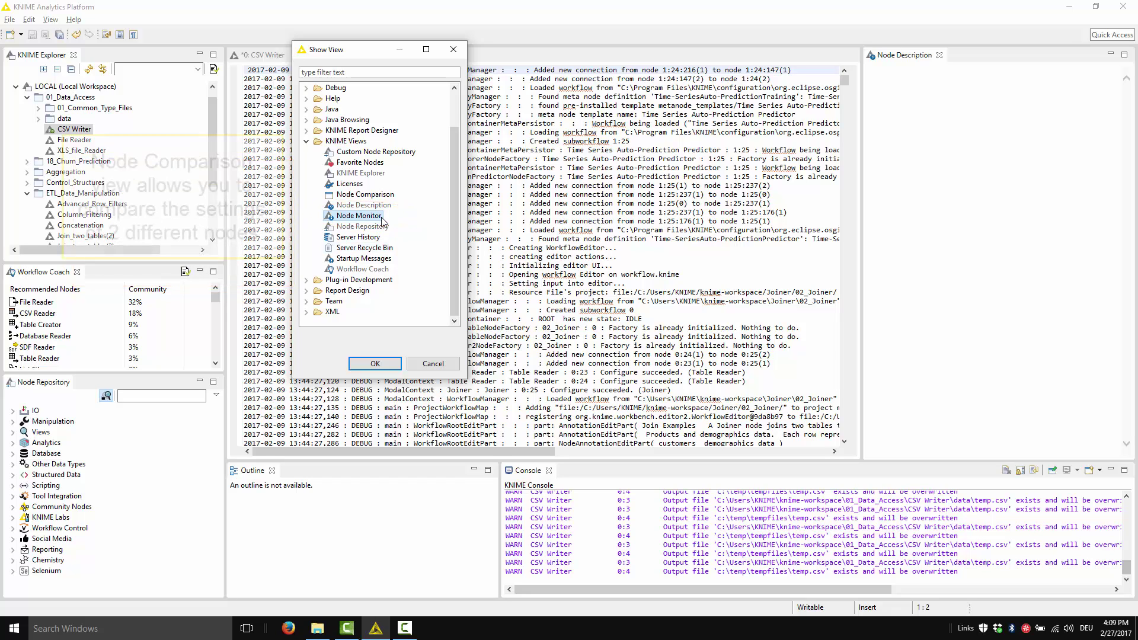
click(386, 195)
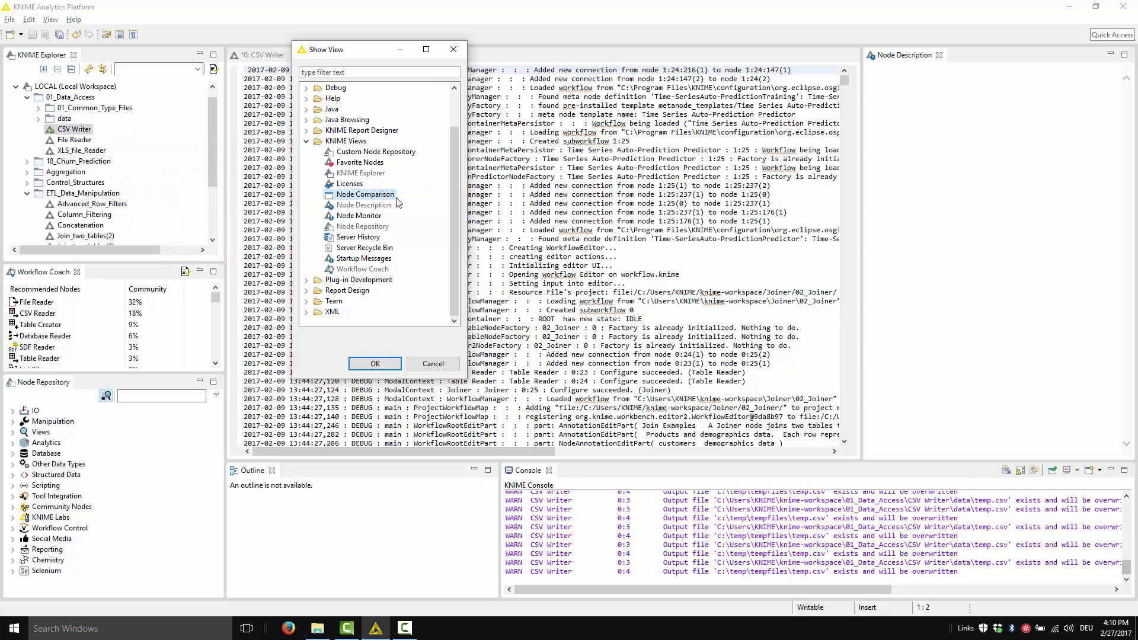
- Add the Node Comparison view, close knime.log through its save prompt, and show View's Reset Perspective option
click(376, 362)
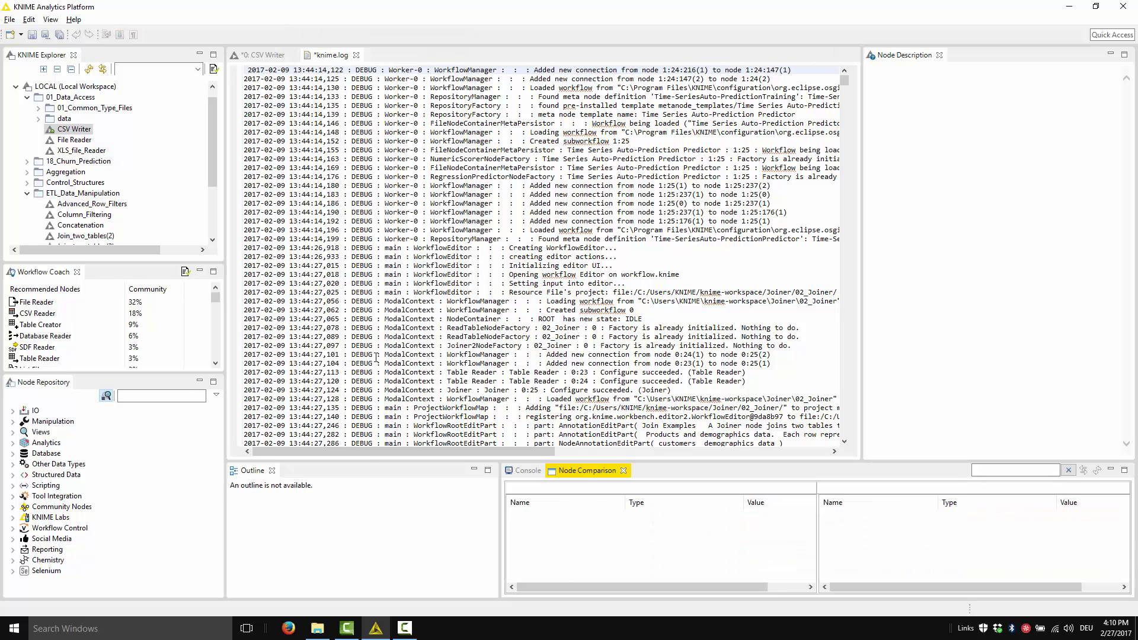
click(356, 55)
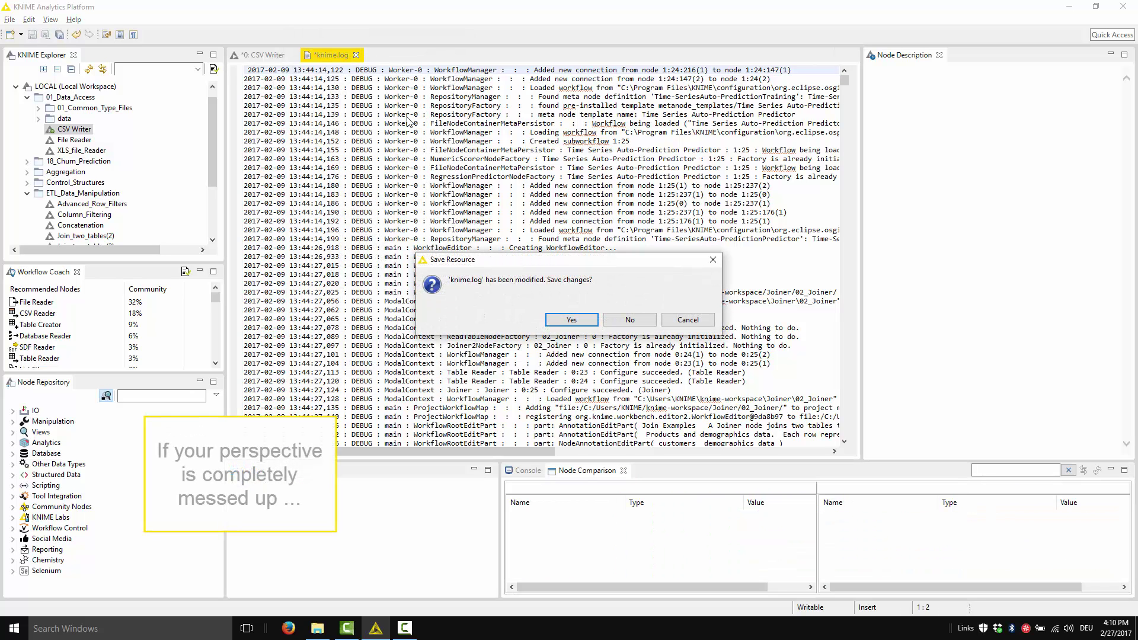
click(594, 325)
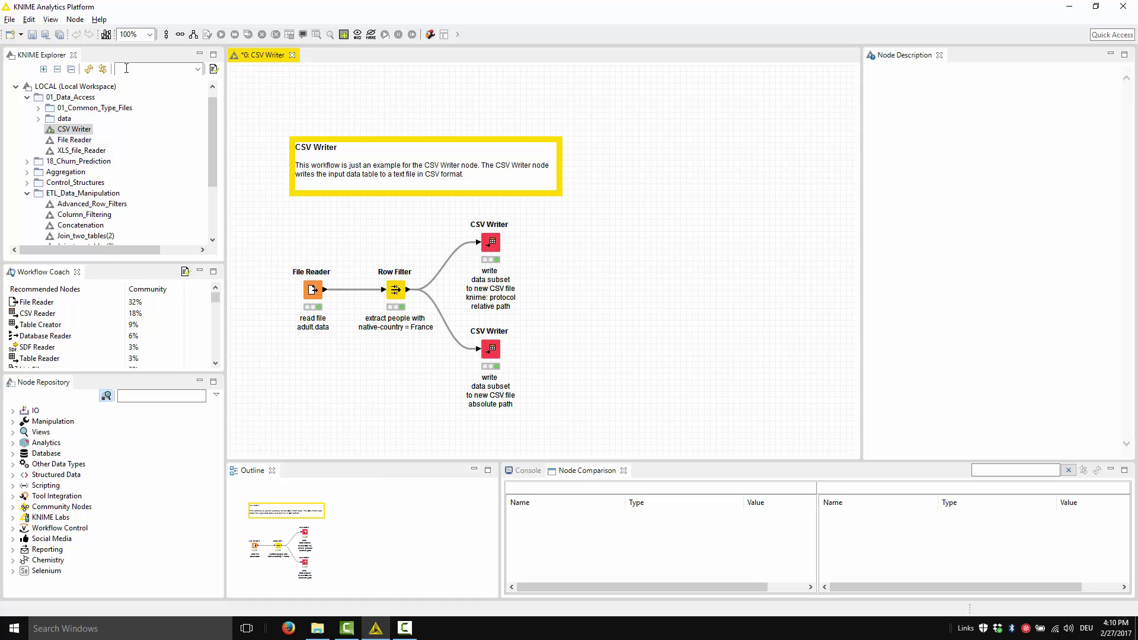
click(51, 20)
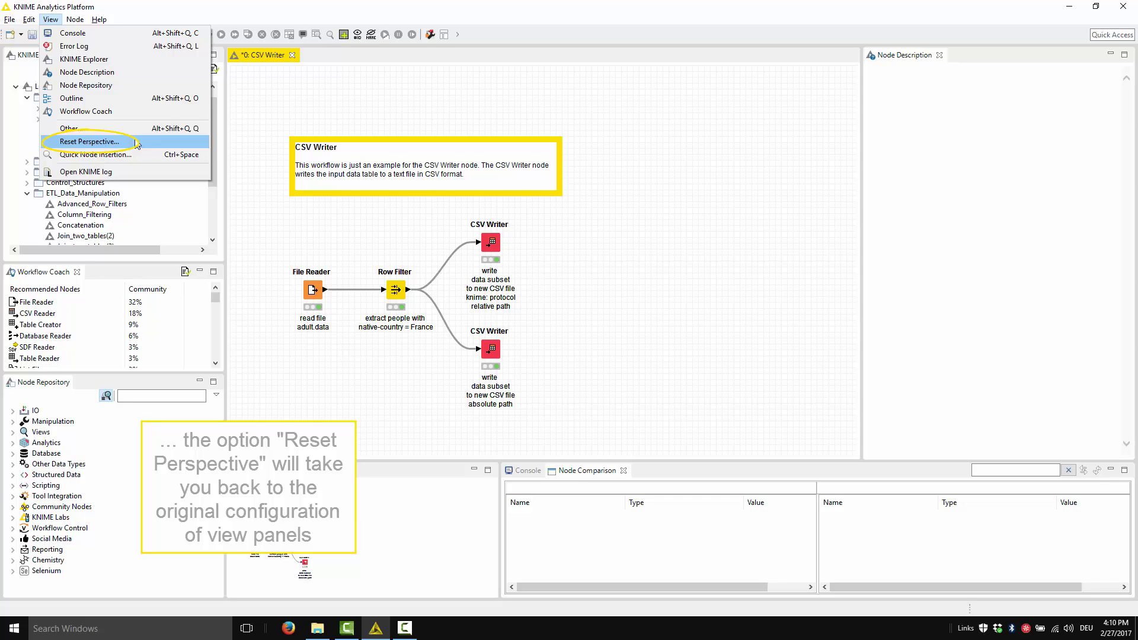
- Dismiss the View menu without resetting, then open Preferences and expand the KNIME page
click(259, 100)
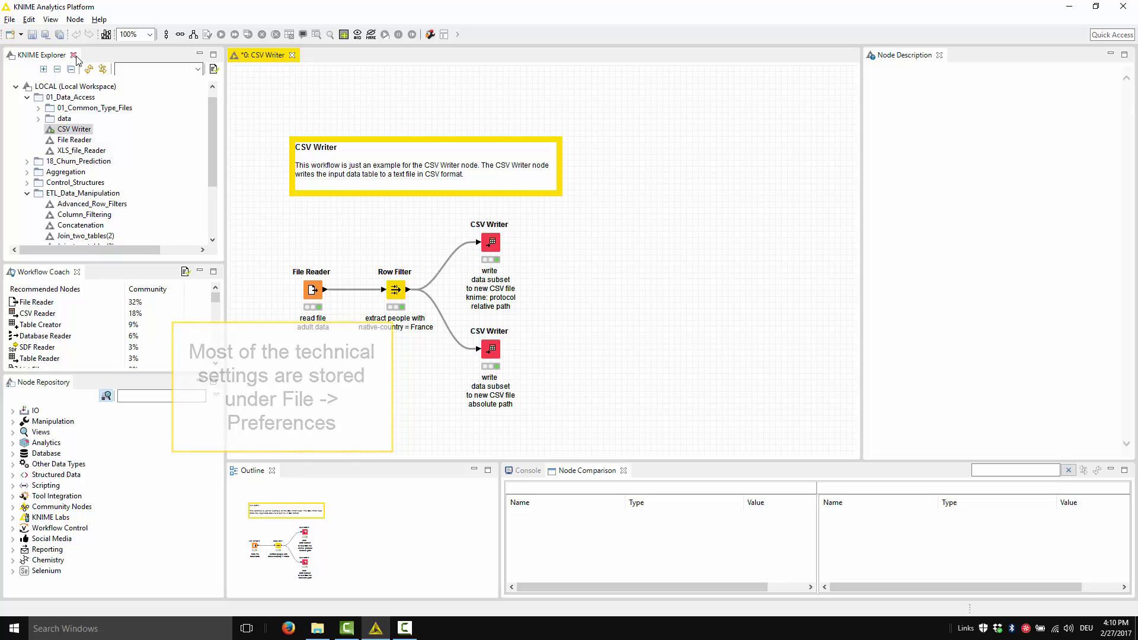
click(10, 21)
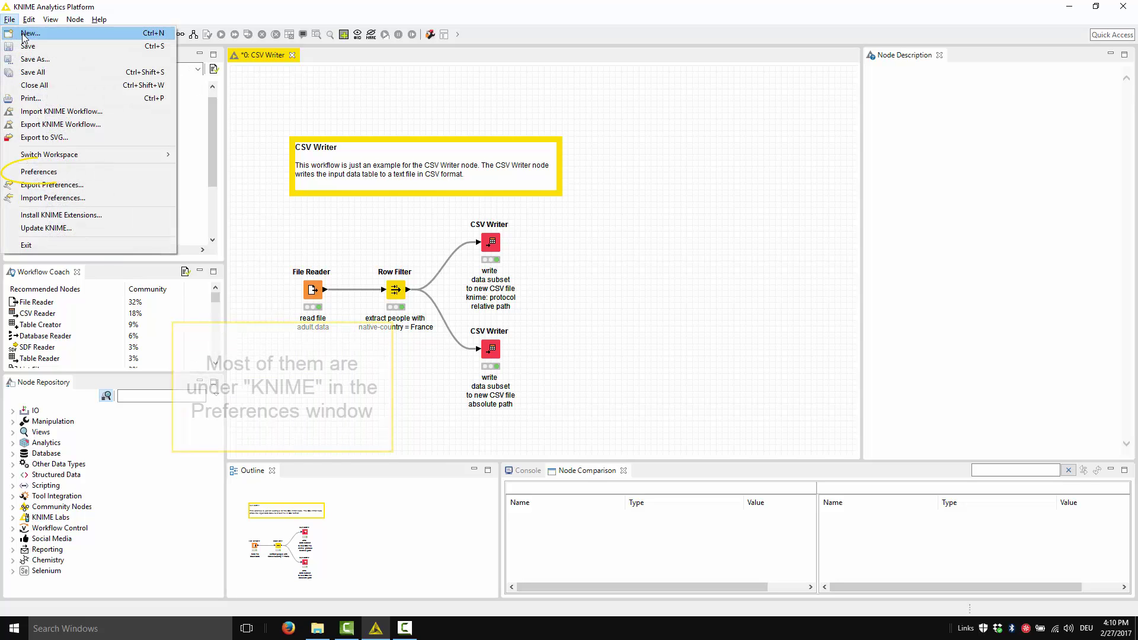
click(120, 169)
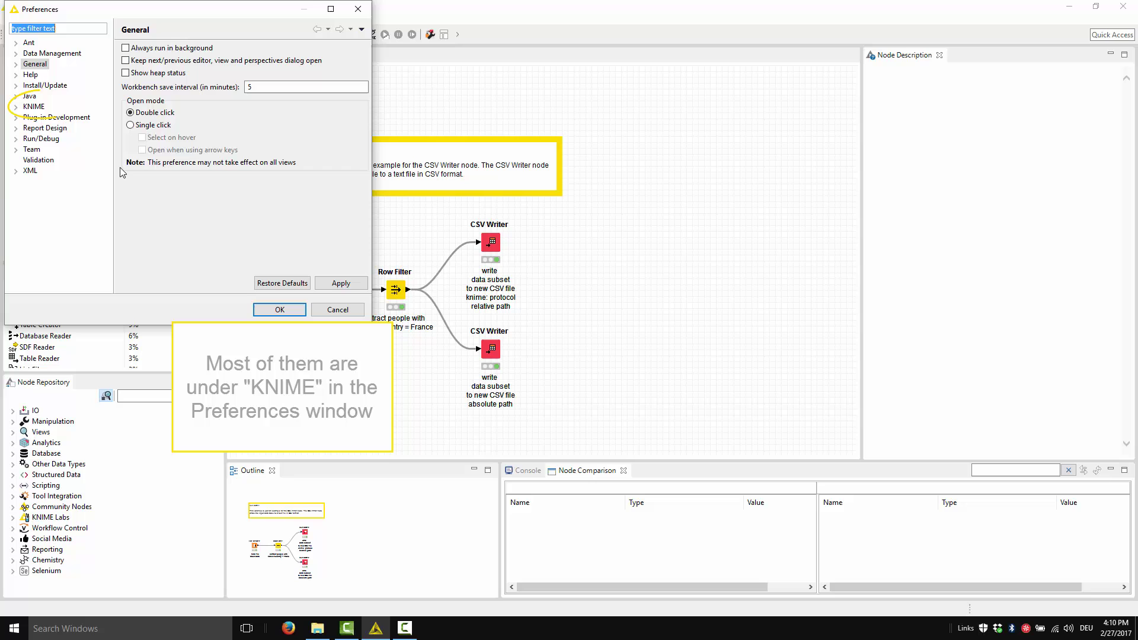
click(28, 106)
click(16, 107)
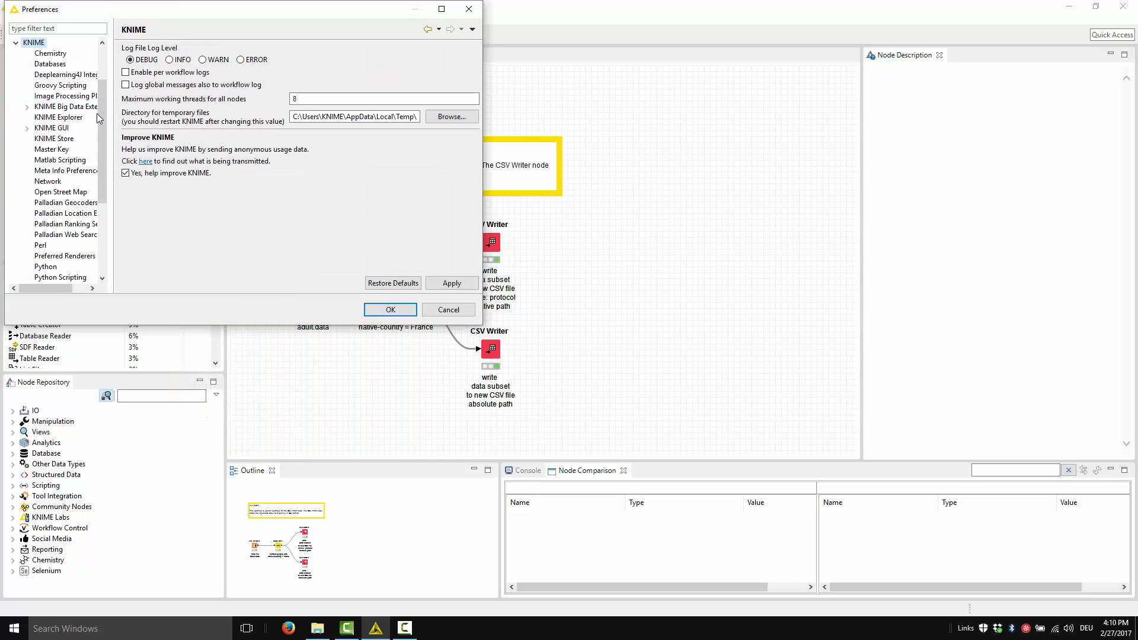
- On the General preference page, tick Show heap status
scroll(105, 133, up, 2)
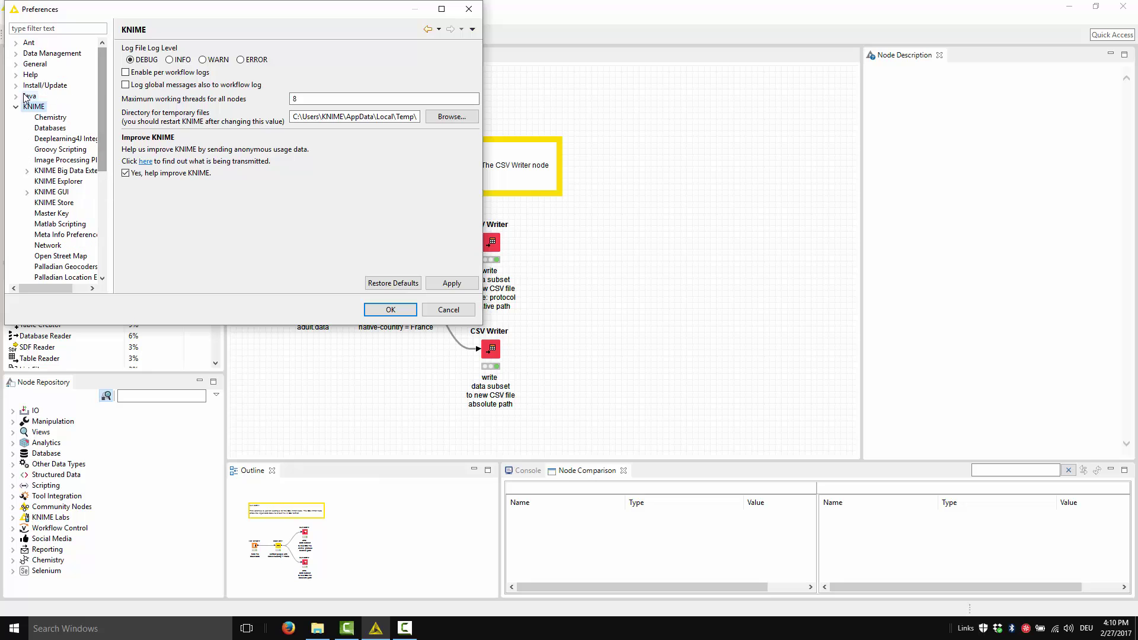
click(29, 64)
click(15, 64)
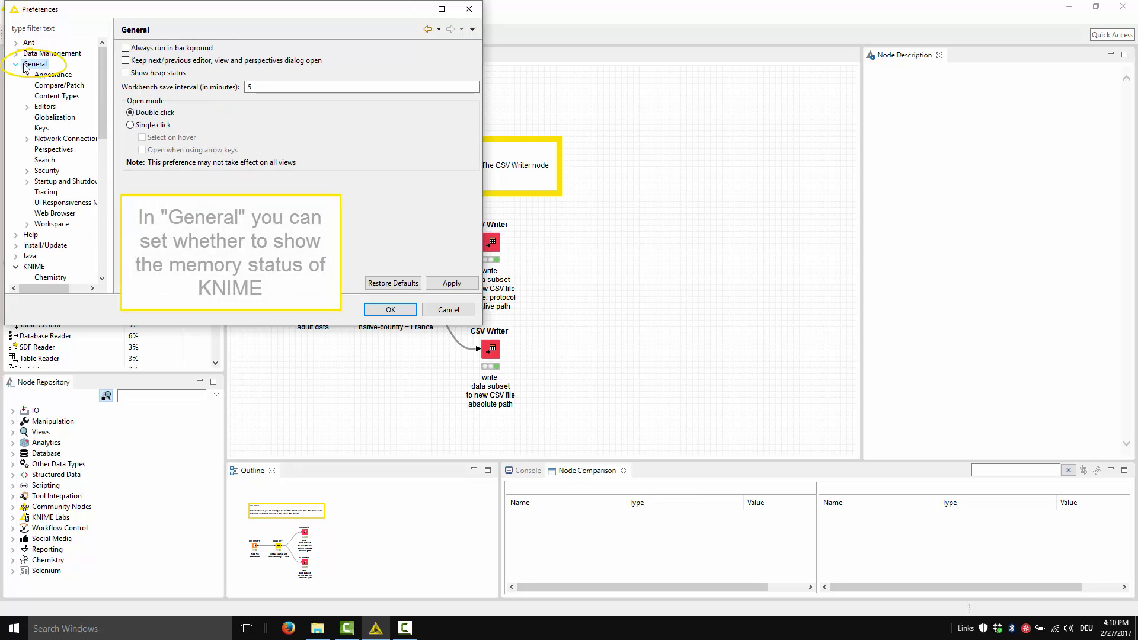
click(126, 73)
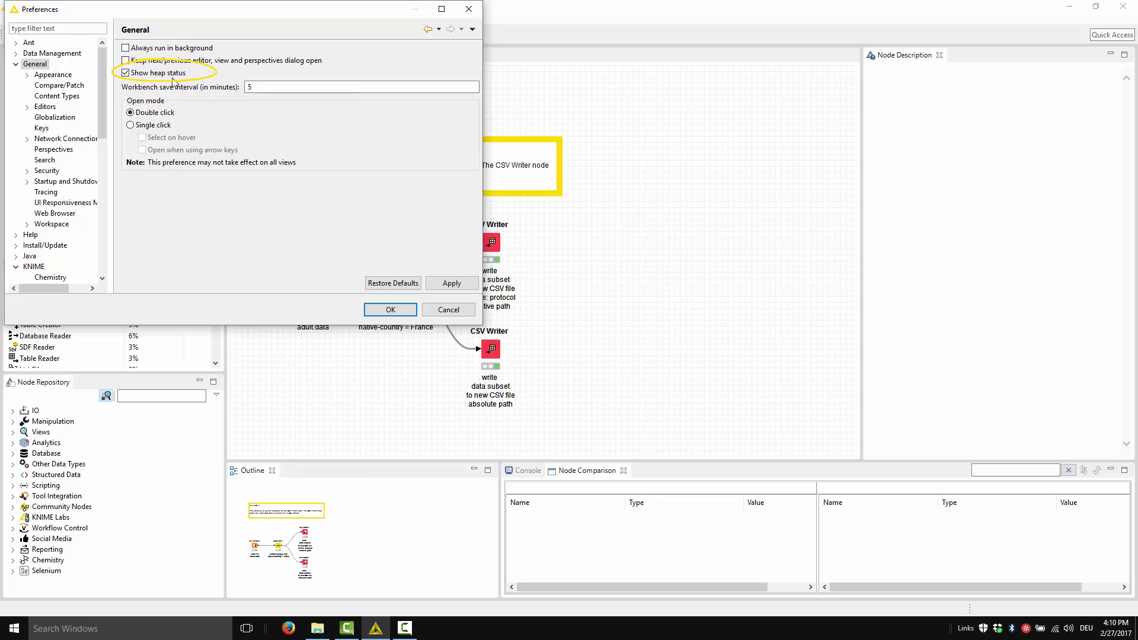
- Apply the preferences so the status bar shows heap usage, 567M of 970M
click(371, 312)
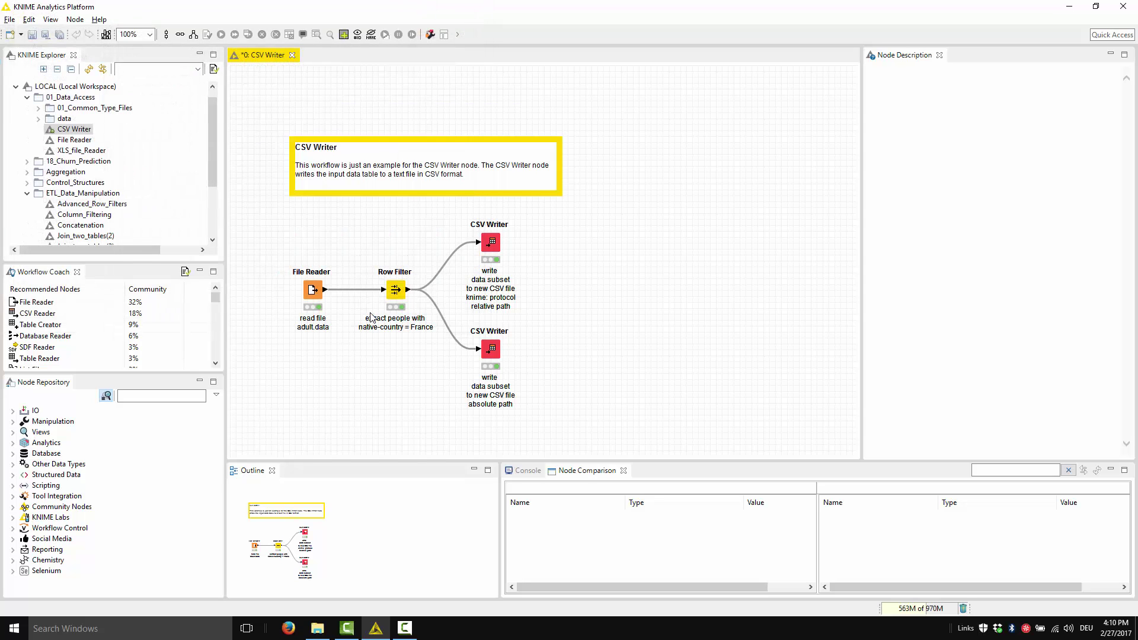
mouse_move(951, 613)
- Reopen Preferences with KNIME expanded, widen the category tree, enlarge the window, and show Databases
click(9, 19)
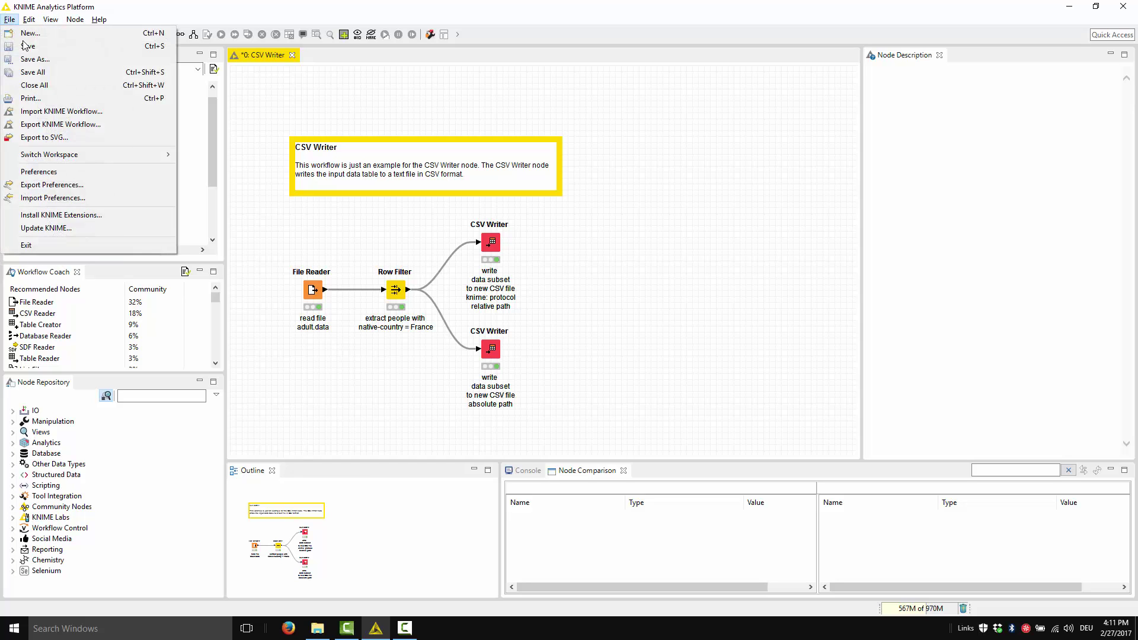
click(72, 171)
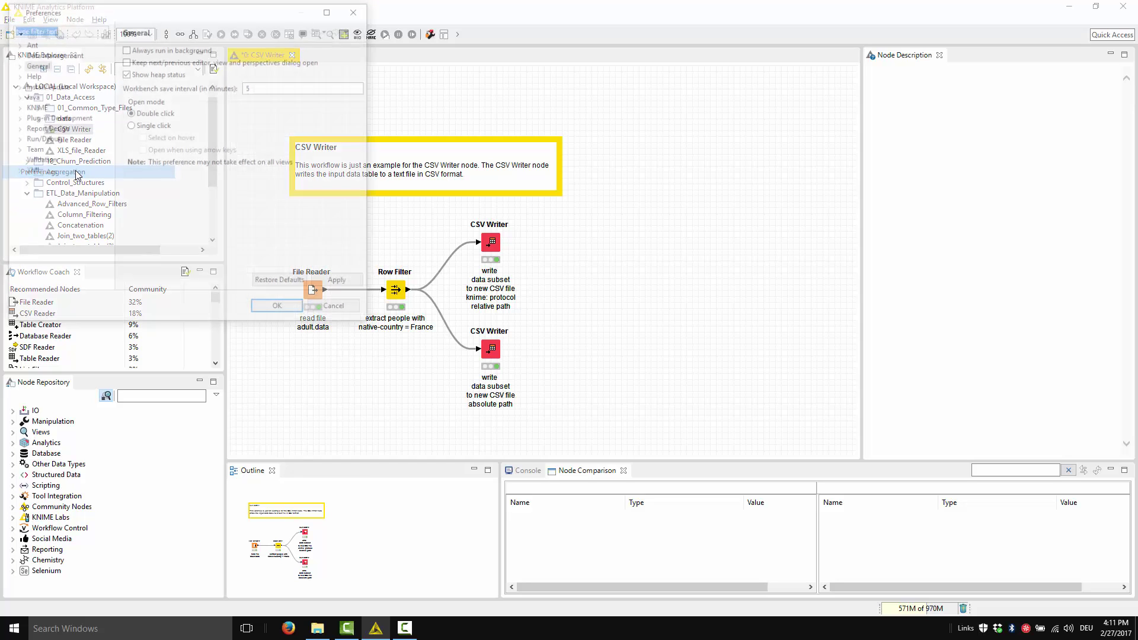
click(31, 107)
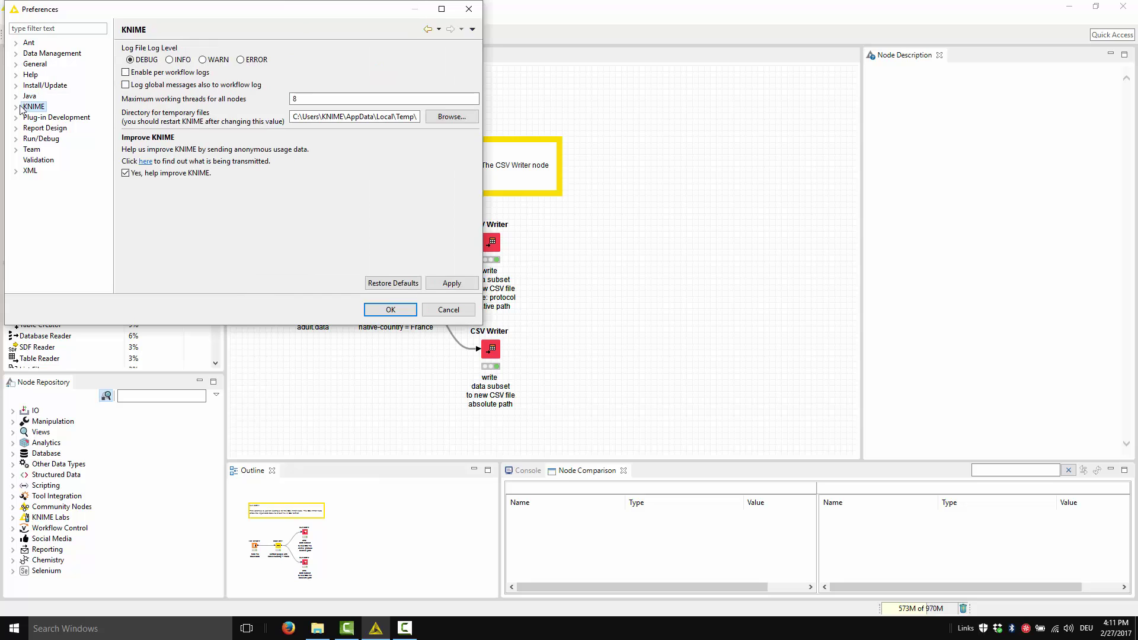
click(16, 107)
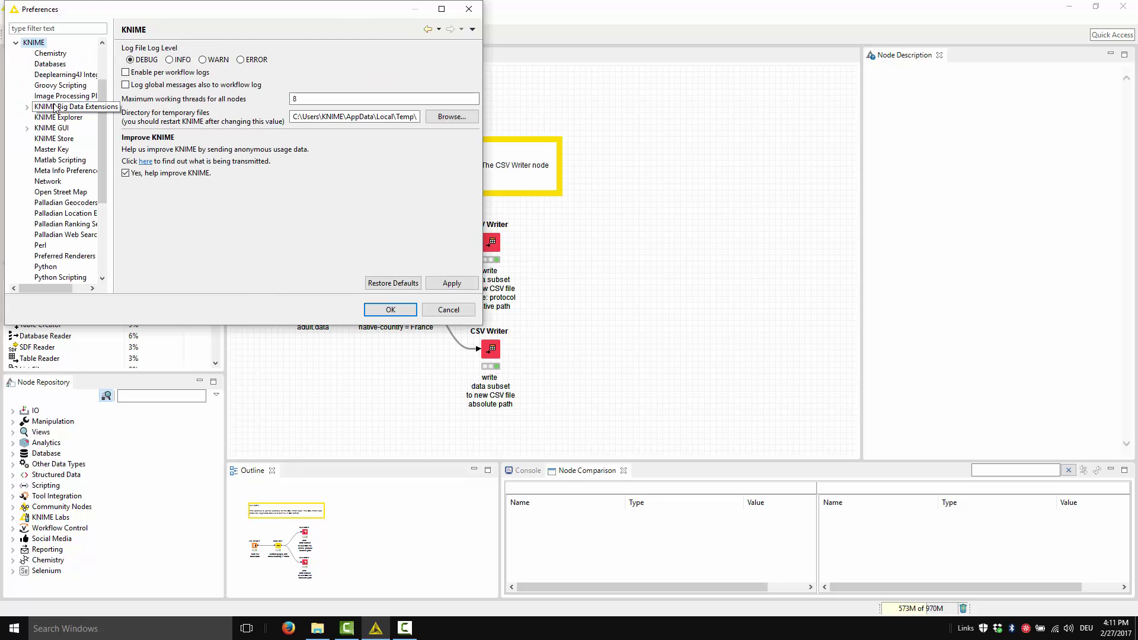
drag(110, 133, 170, 131)
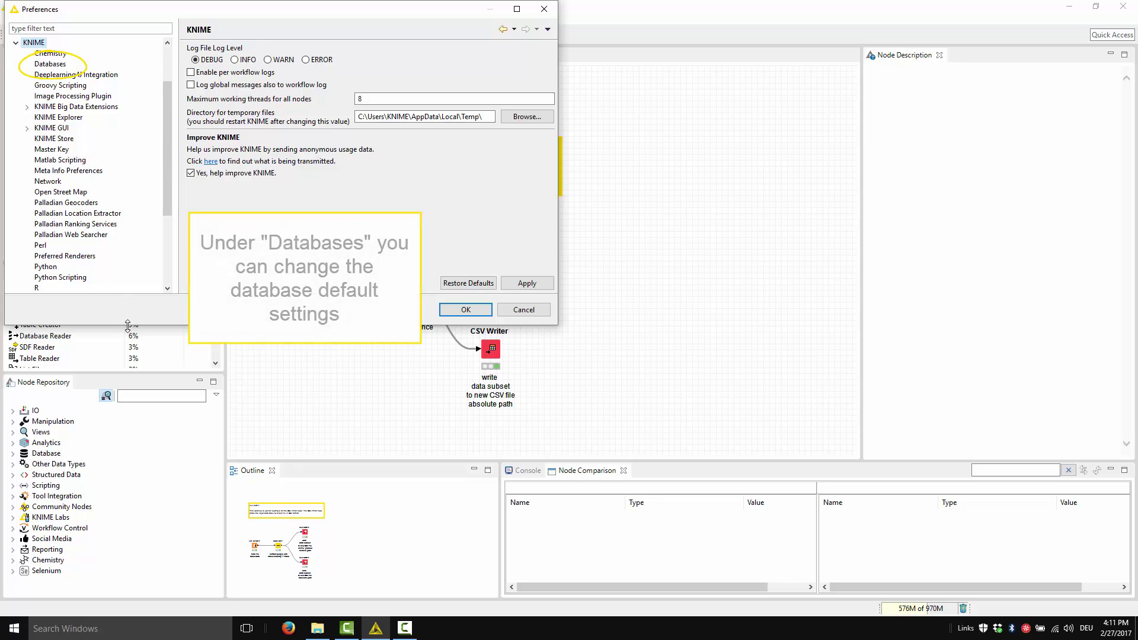
drag(126, 325, 124, 450)
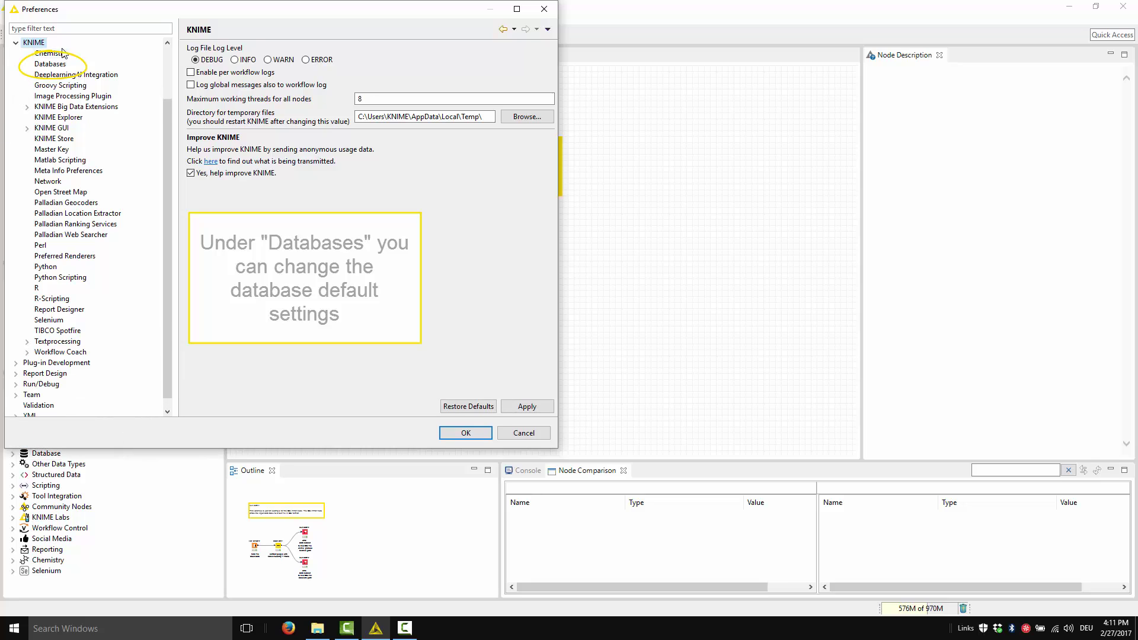
click(53, 65)
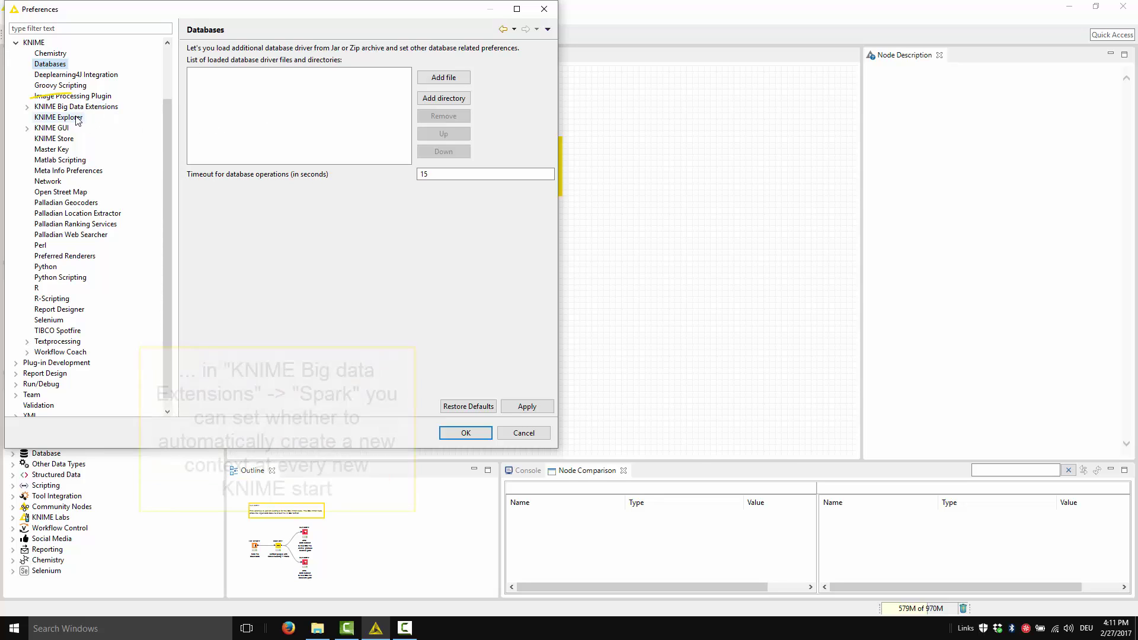
- Expand KNIME Big Data Extensions and show the Spark page, with job server localhost:8090
click(77, 107)
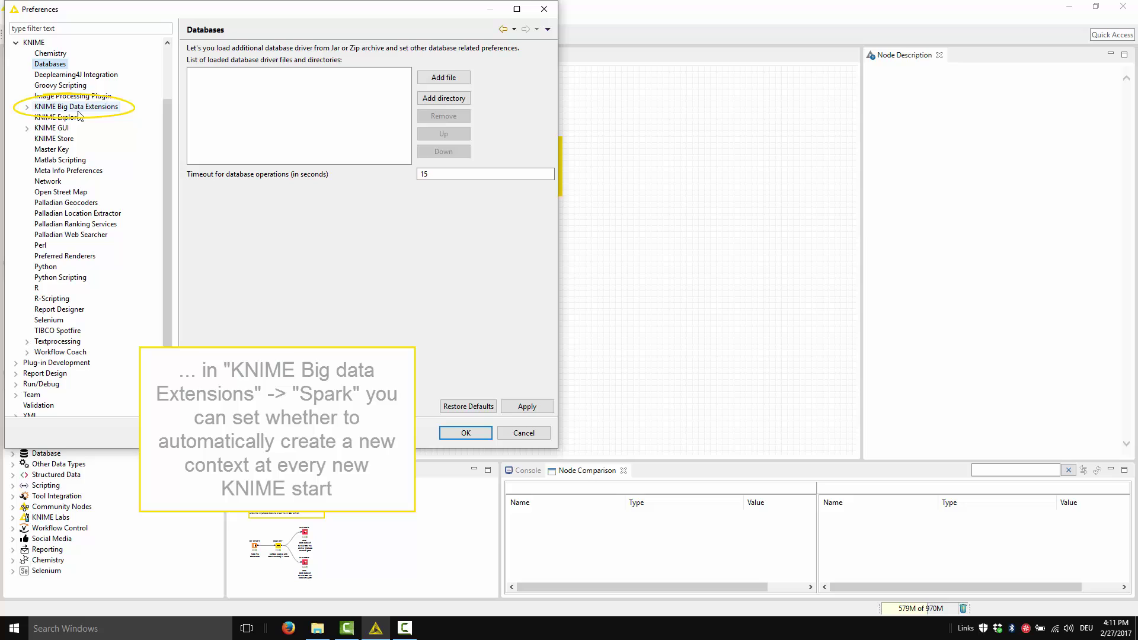
click(26, 108)
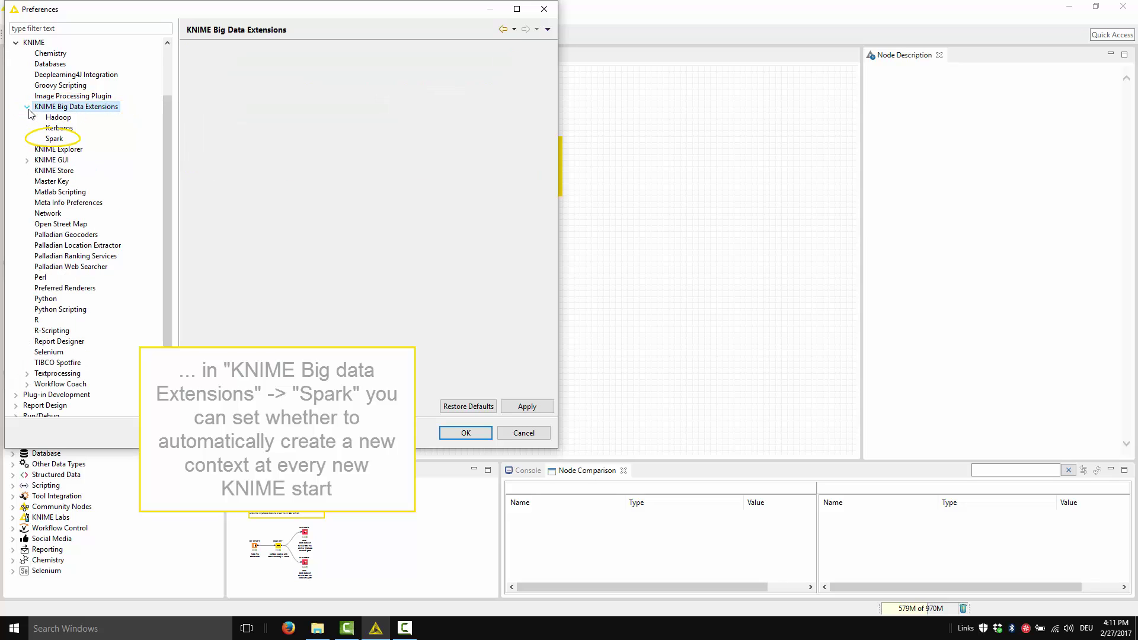
click(59, 139)
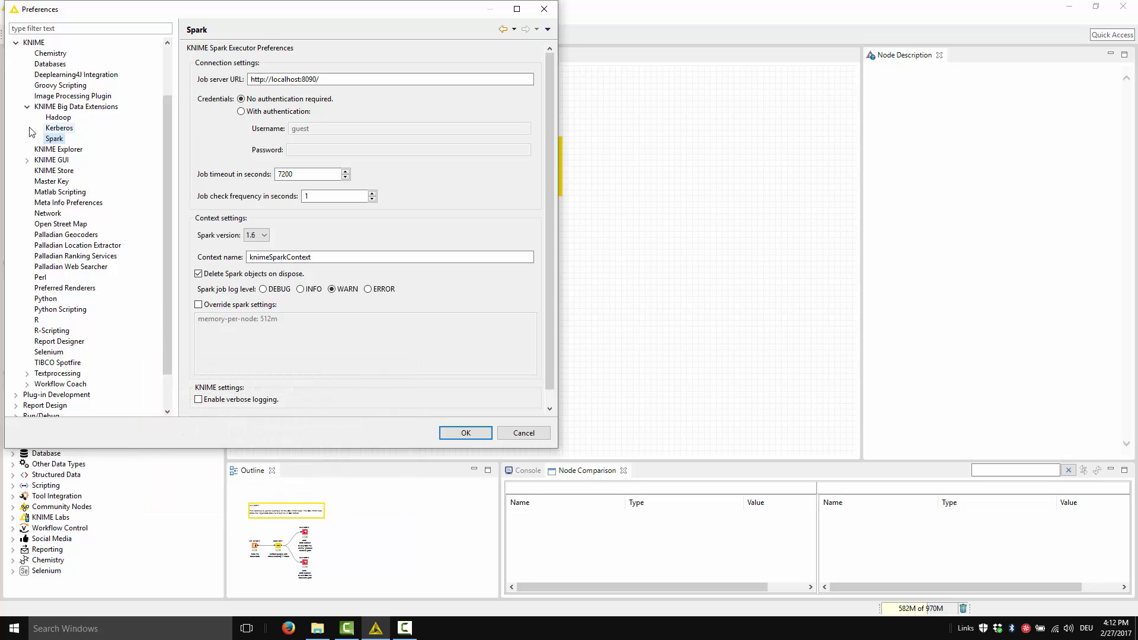
- Step through the KNIME Explorer, KNIME GUI, Workflow Editor and KNIME Store preference pages
click(58, 149)
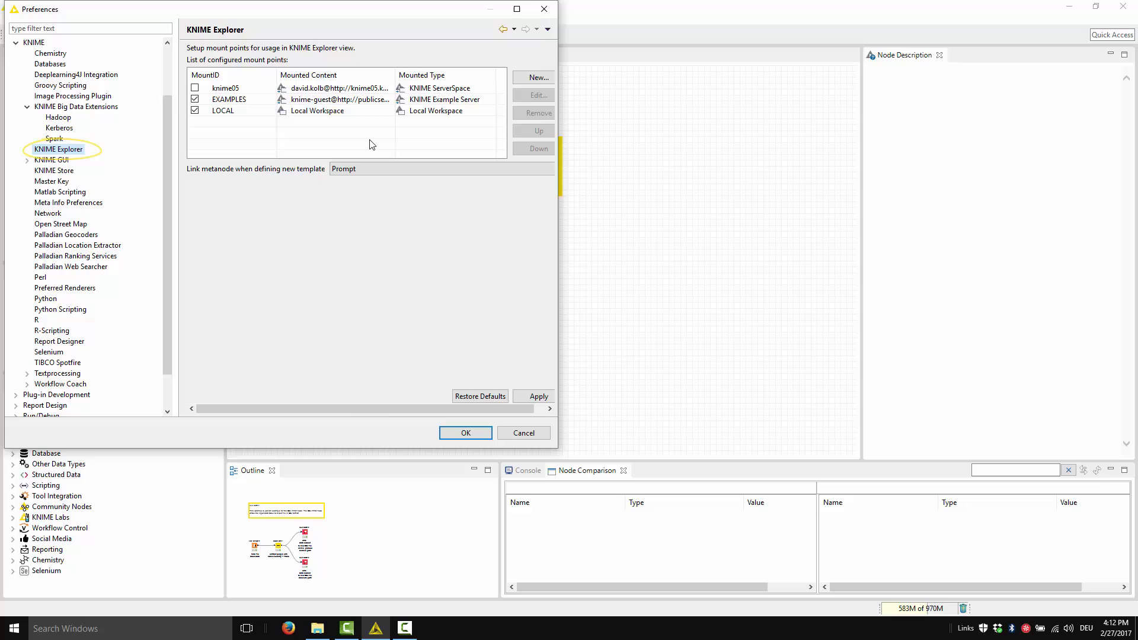
click(53, 160)
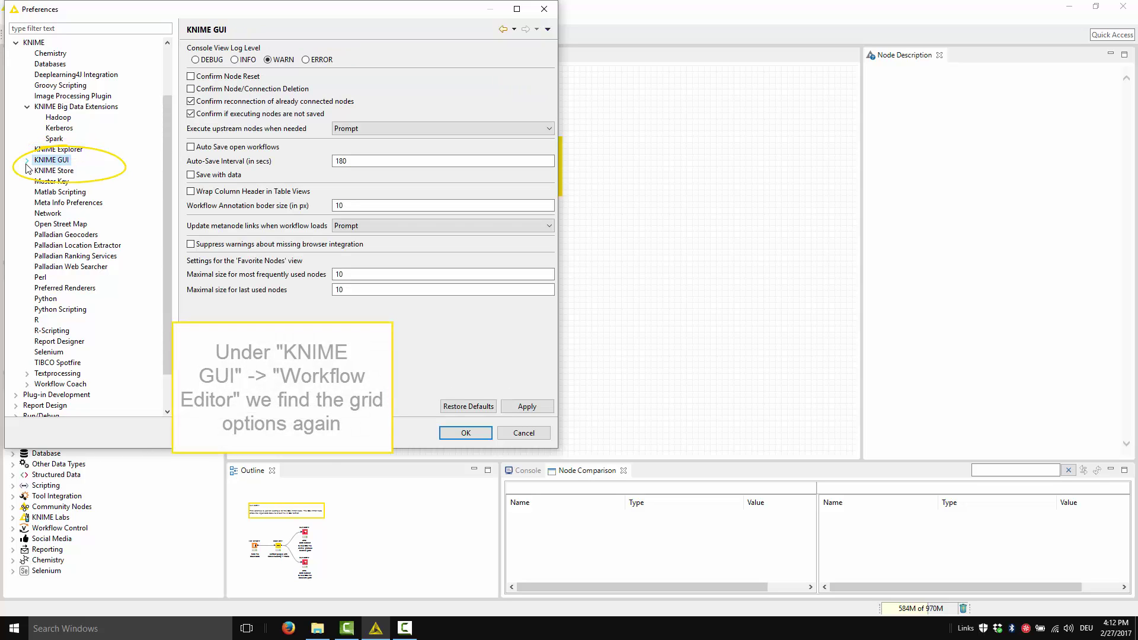
click(27, 160)
click(53, 171)
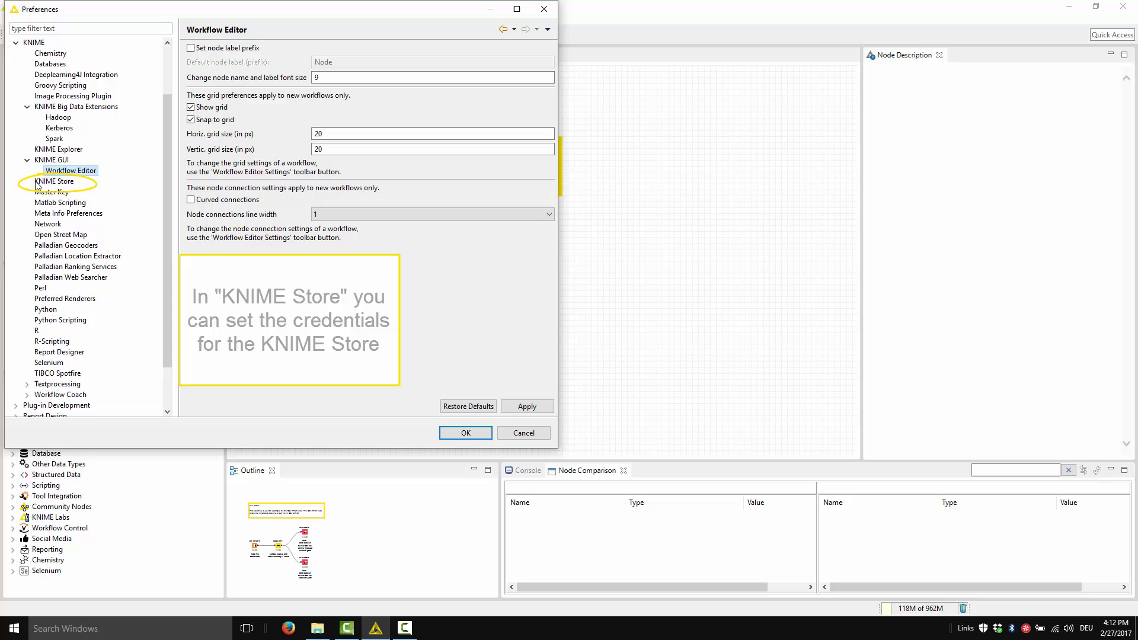
click(43, 182)
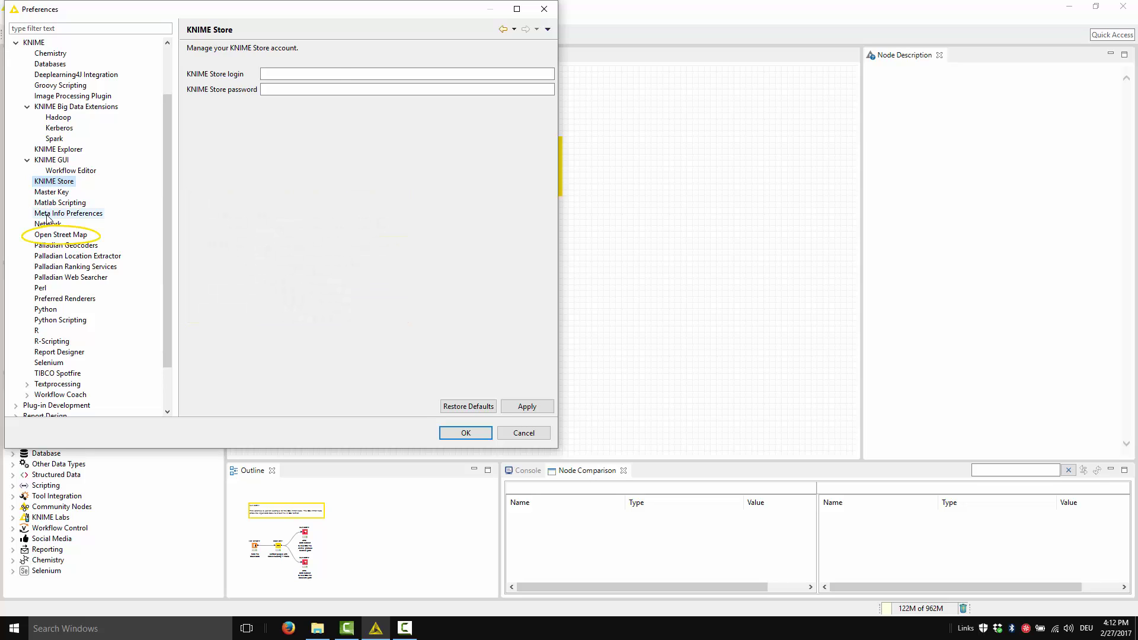
- Browse the Open Street Map, Matlab Scripting, TIBCO Spotfire and Selenium preference pages
click(59, 236)
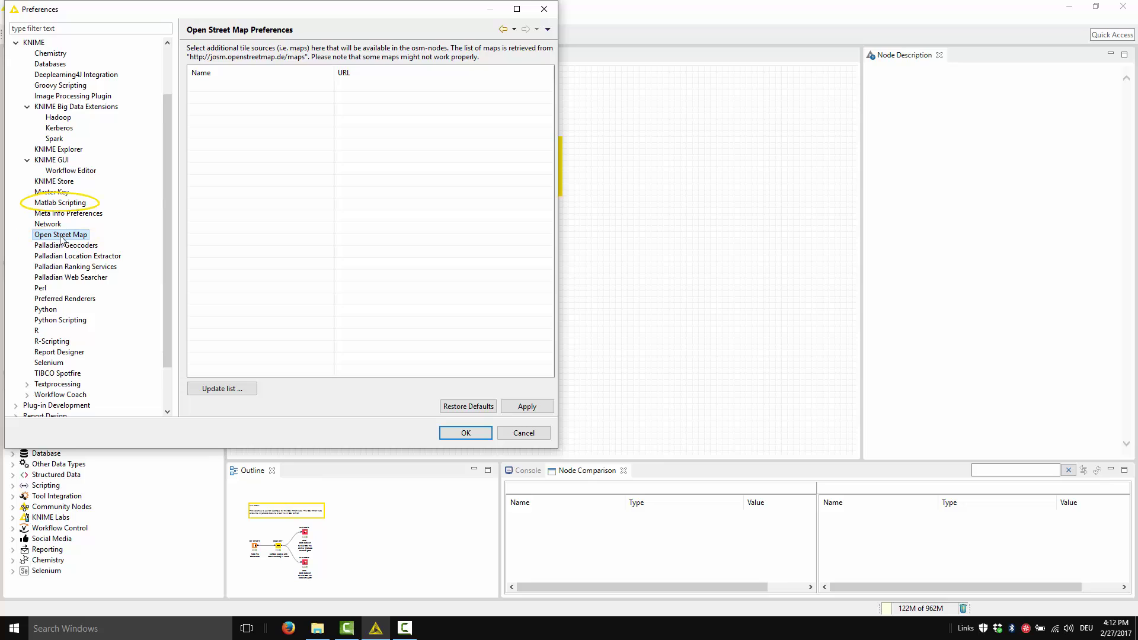
click(67, 203)
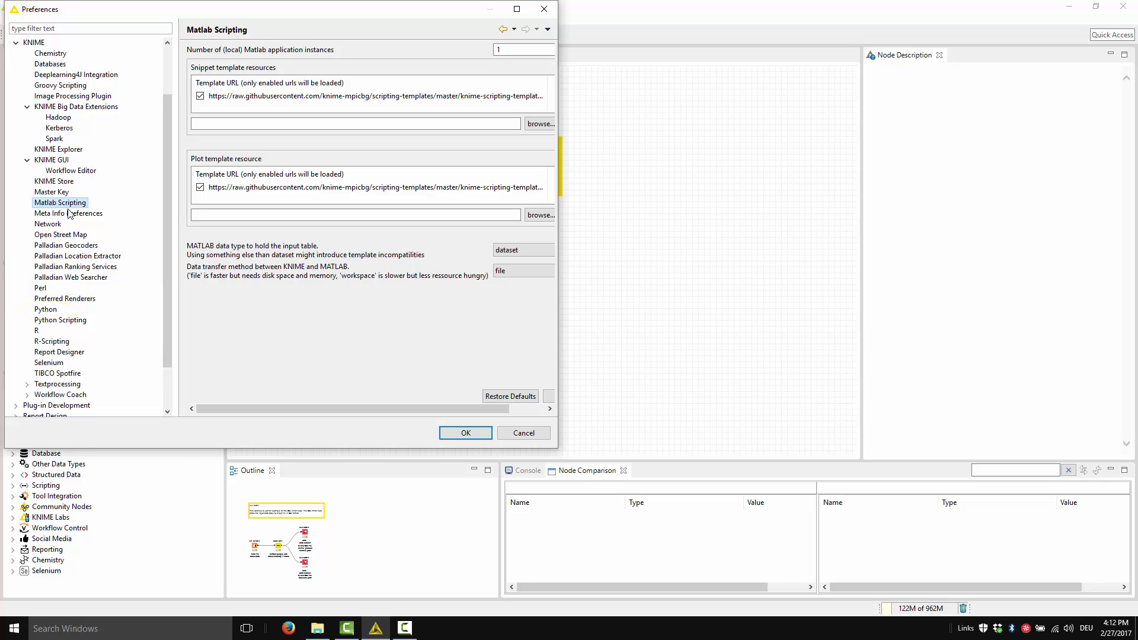
click(58, 373)
click(59, 363)
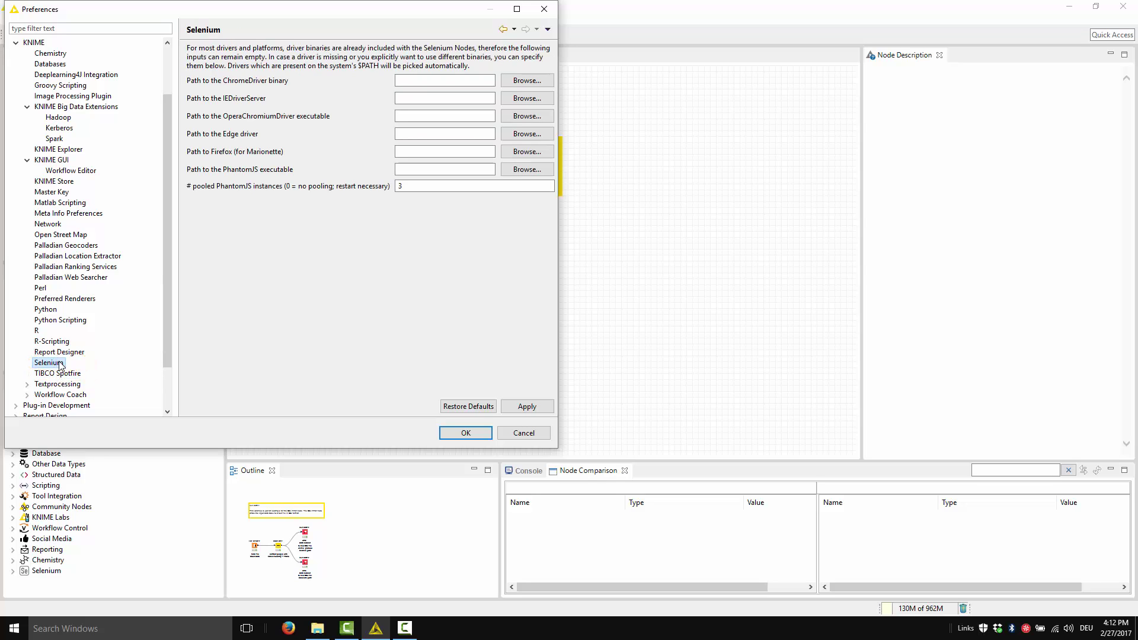
- Expand Textprocessing to view its Search Engines list, then show the Workflow Coach page
scroll(99, 340, down, 2)
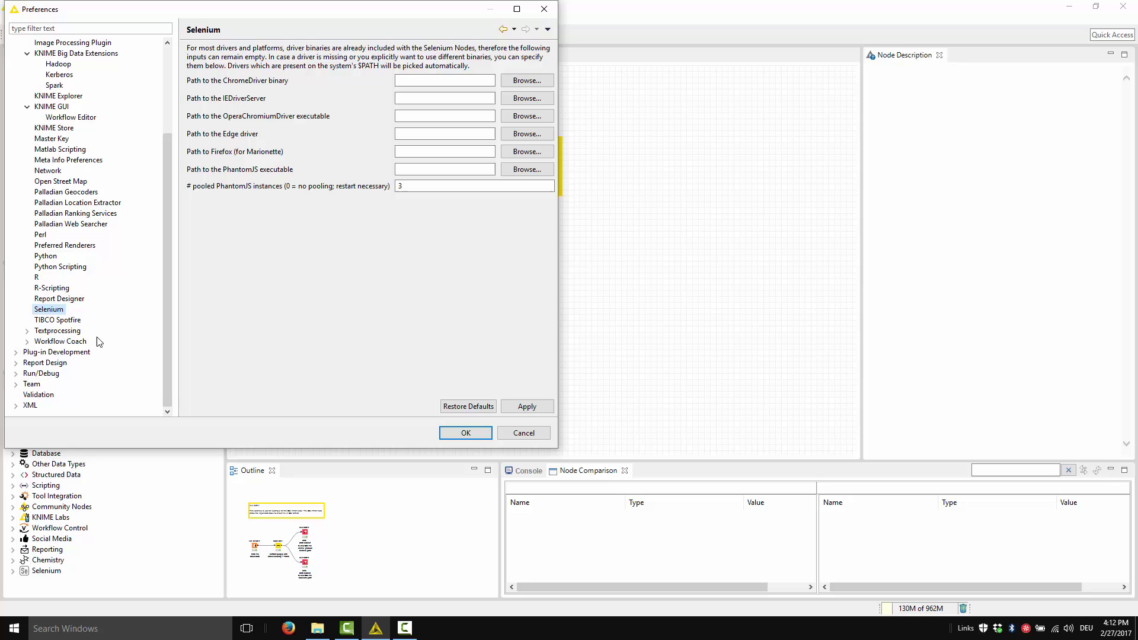
double_click(54, 332)
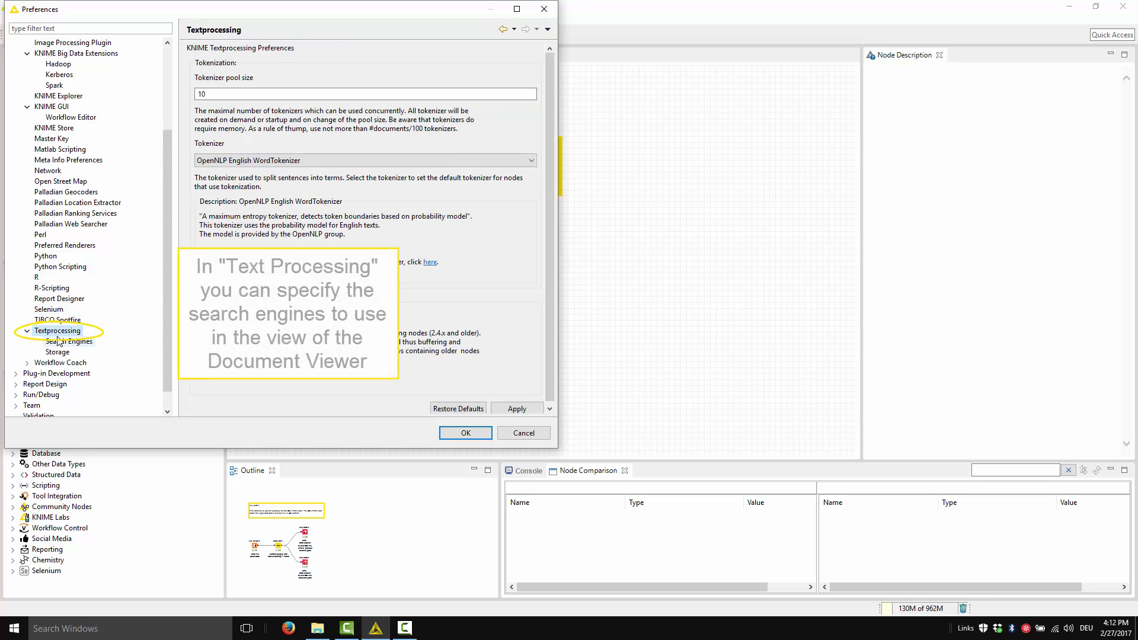
click(59, 342)
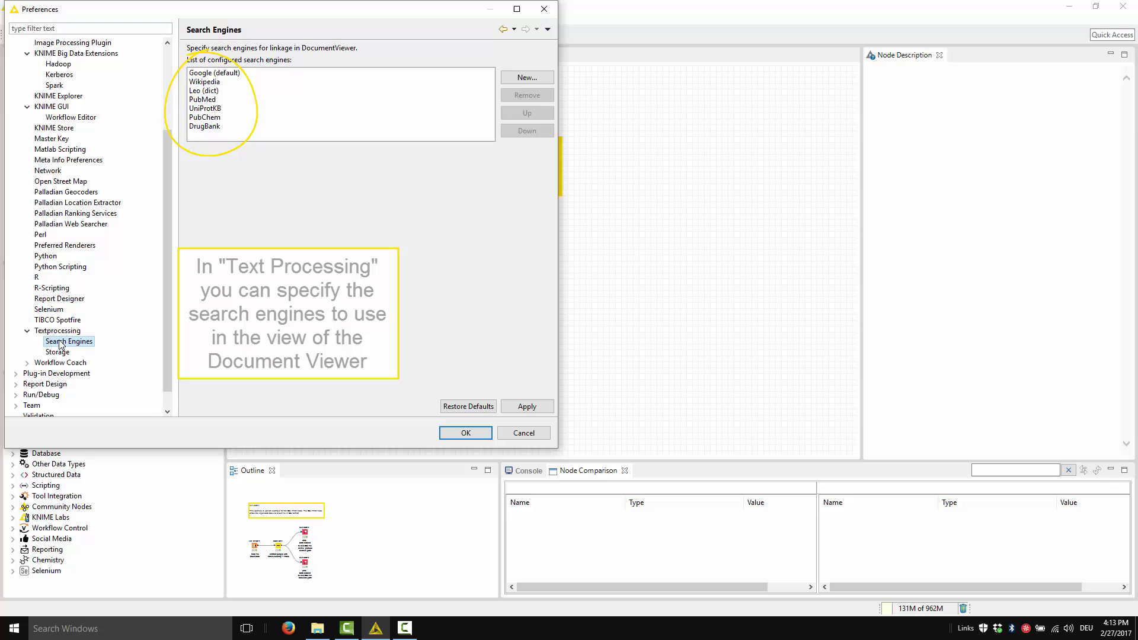
click(54, 362)
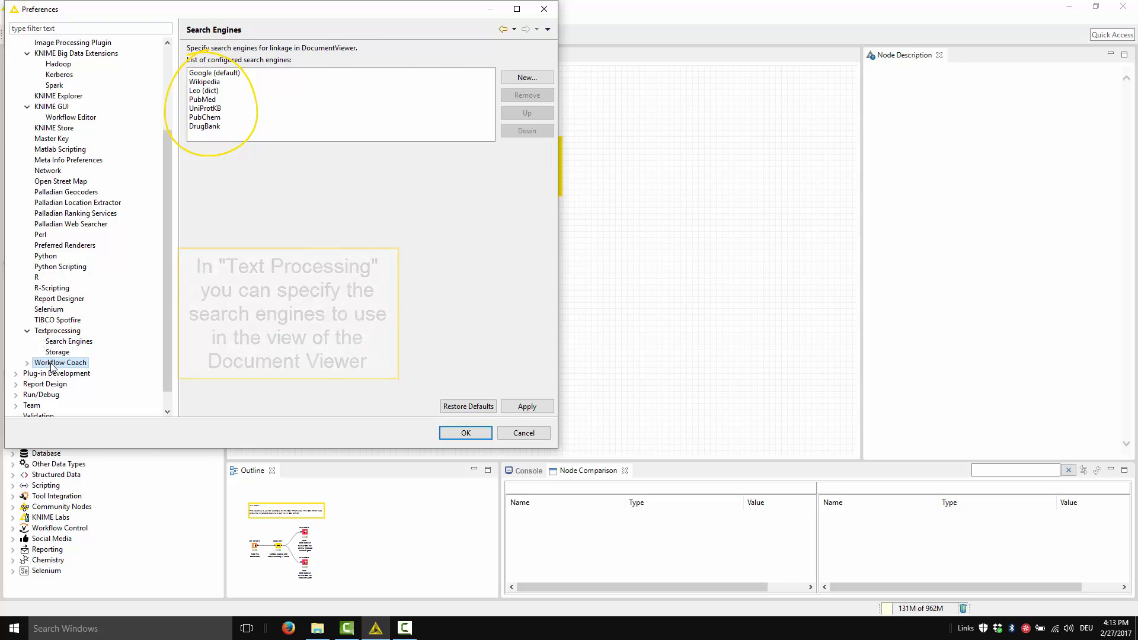
- Review the Workflow Coach Server and Workspace Recommendations pages, then cancel Preferences to return to the CSV Writer workflow
click(30, 363)
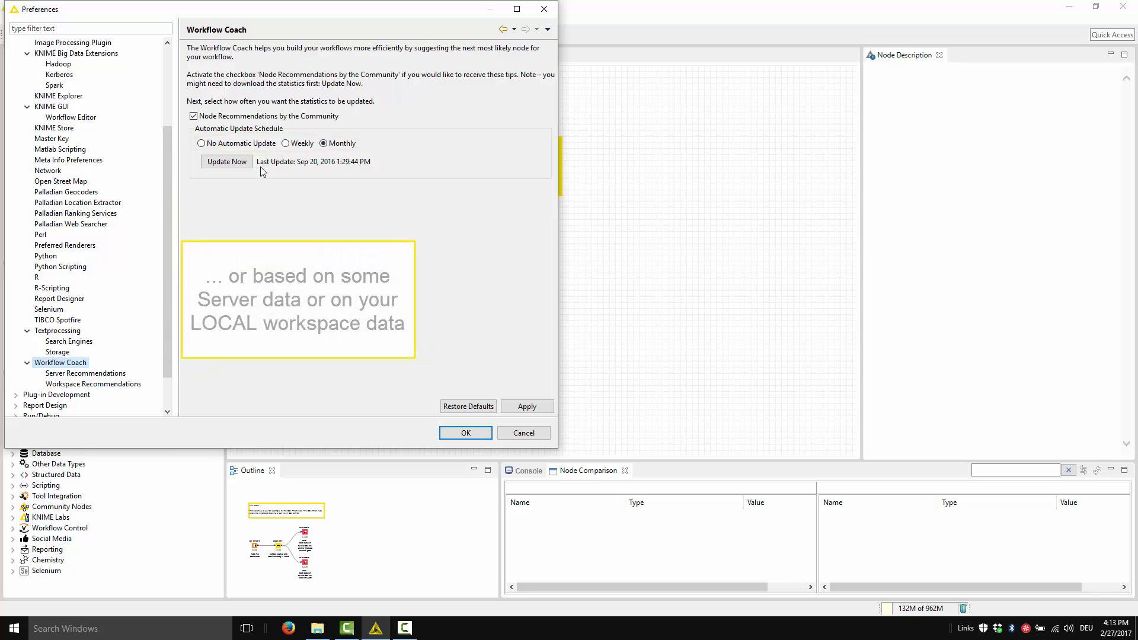
click(94, 374)
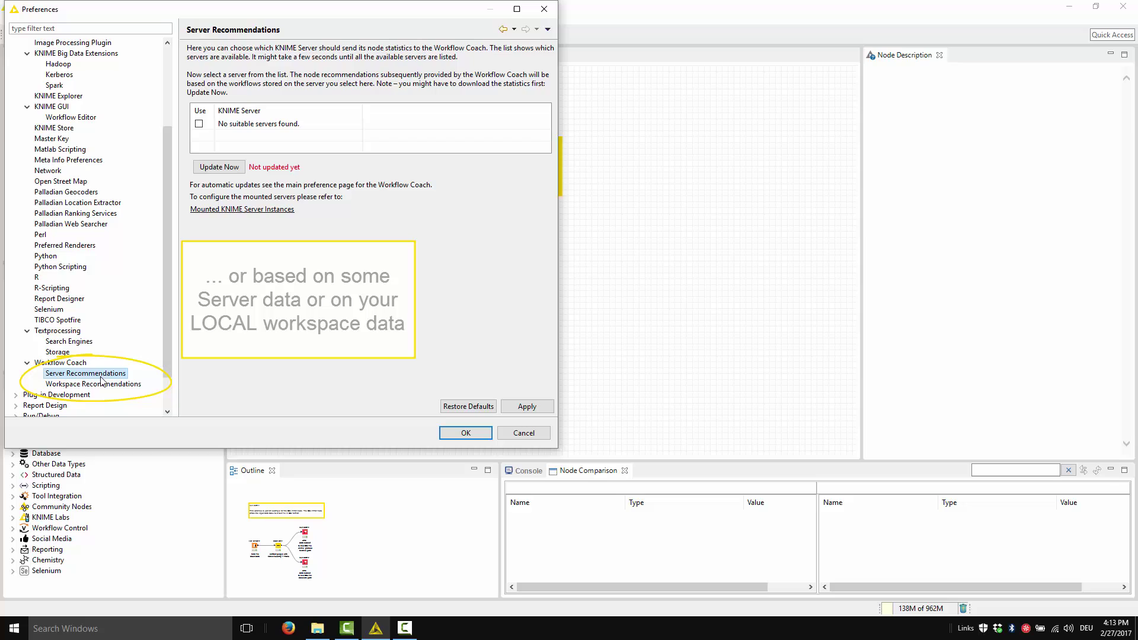
click(107, 385)
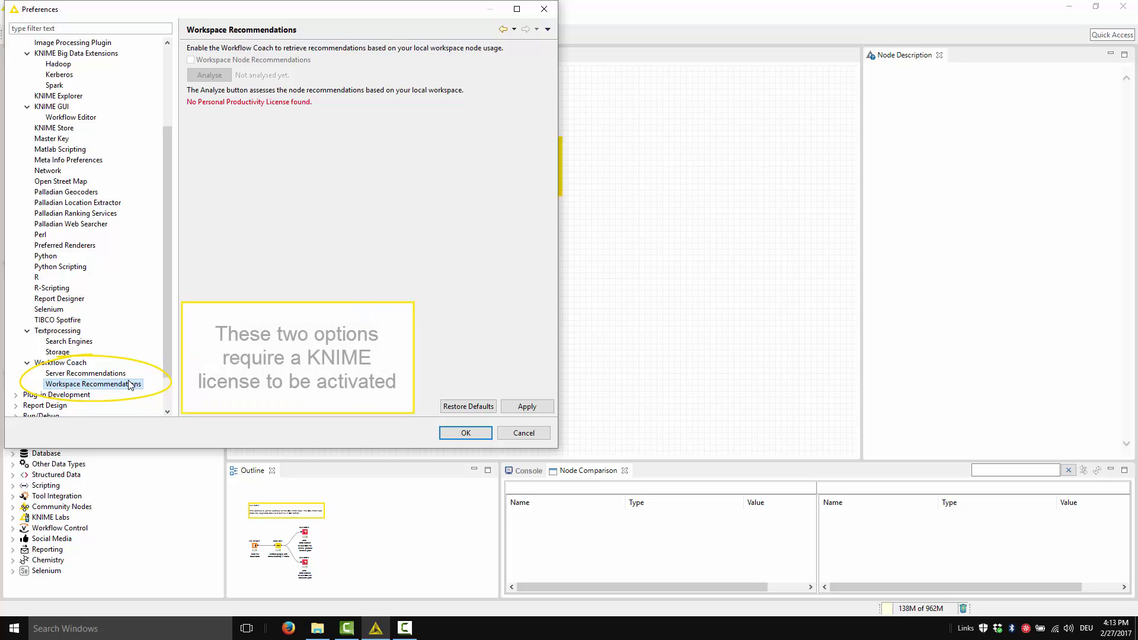
click(77, 362)
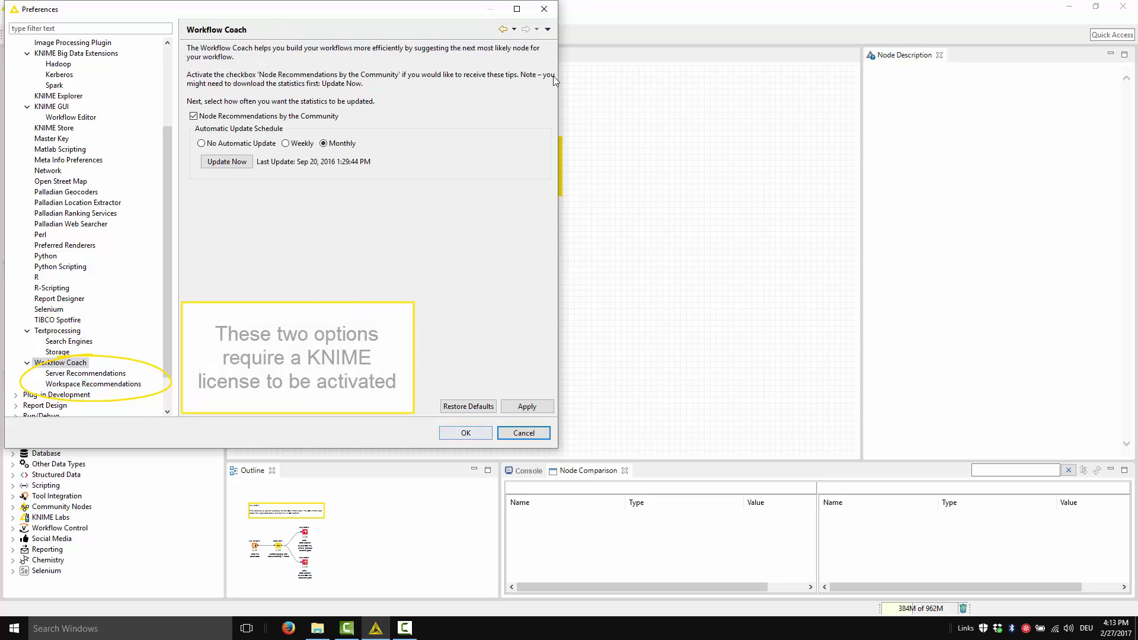
click(549, 12)
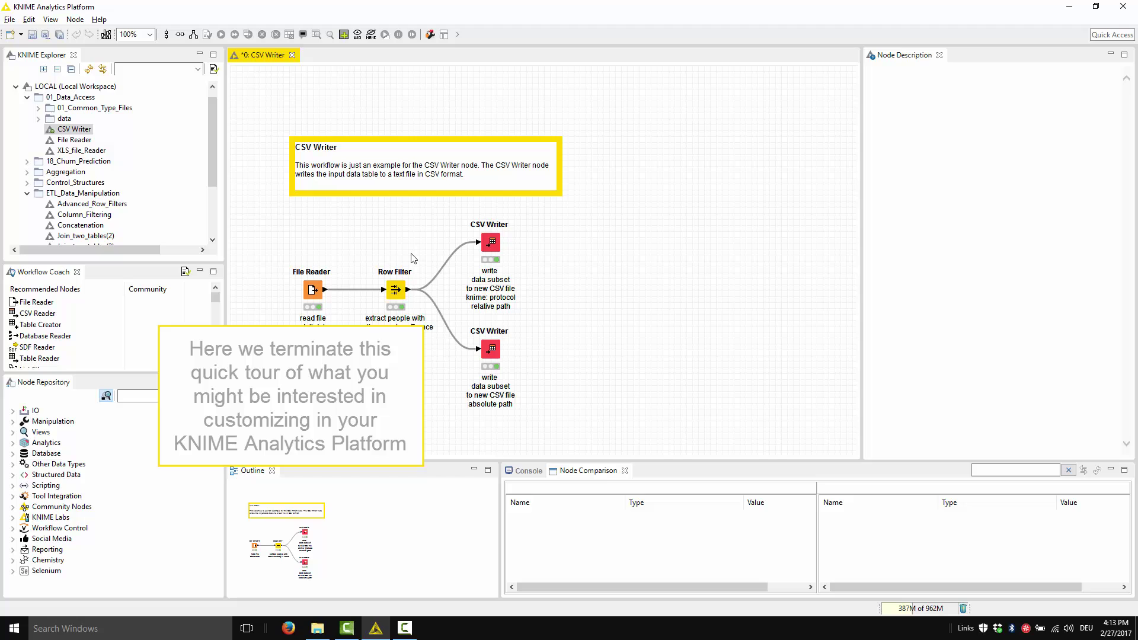